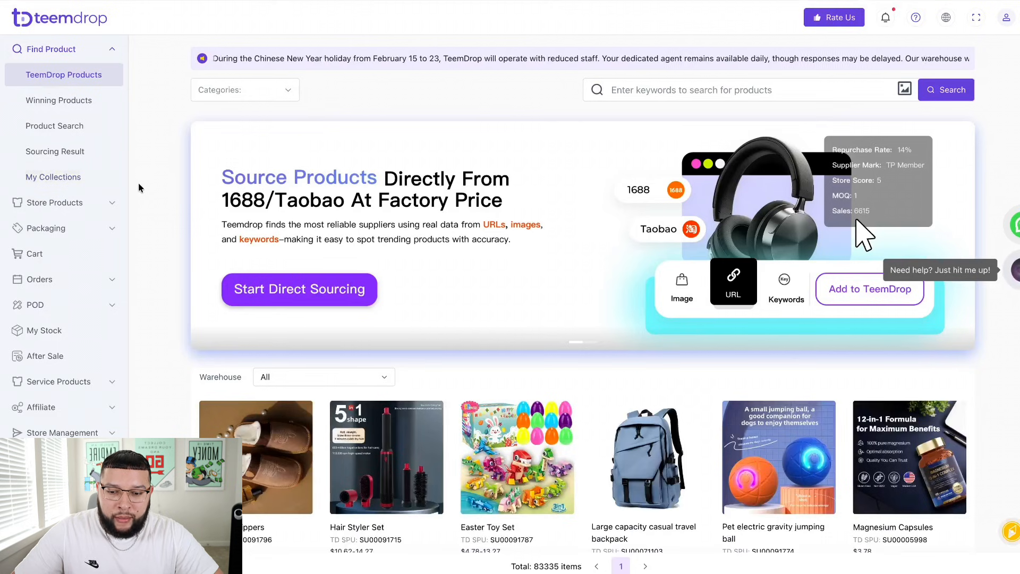
Browse the product catalogue and the list of product categories
scroll(139, 188, "down", 8)
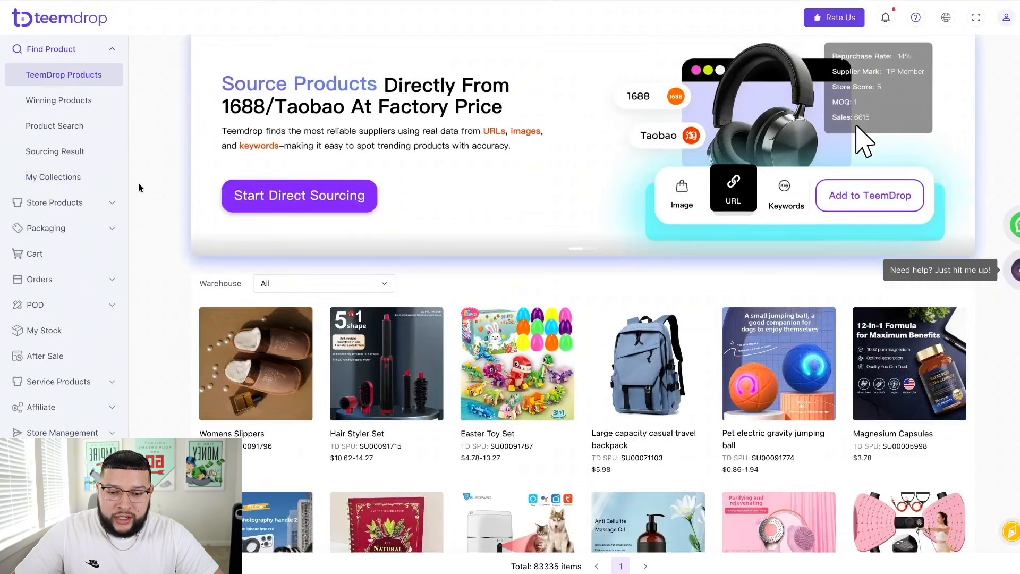
scroll(139, 188, "down", 6)
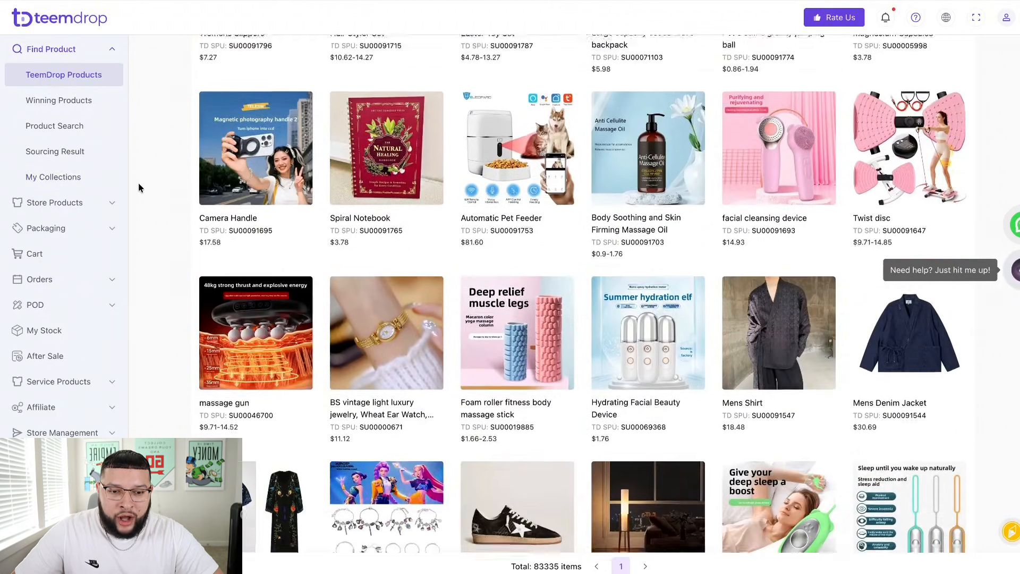
scroll(140, 188, "up", 1)
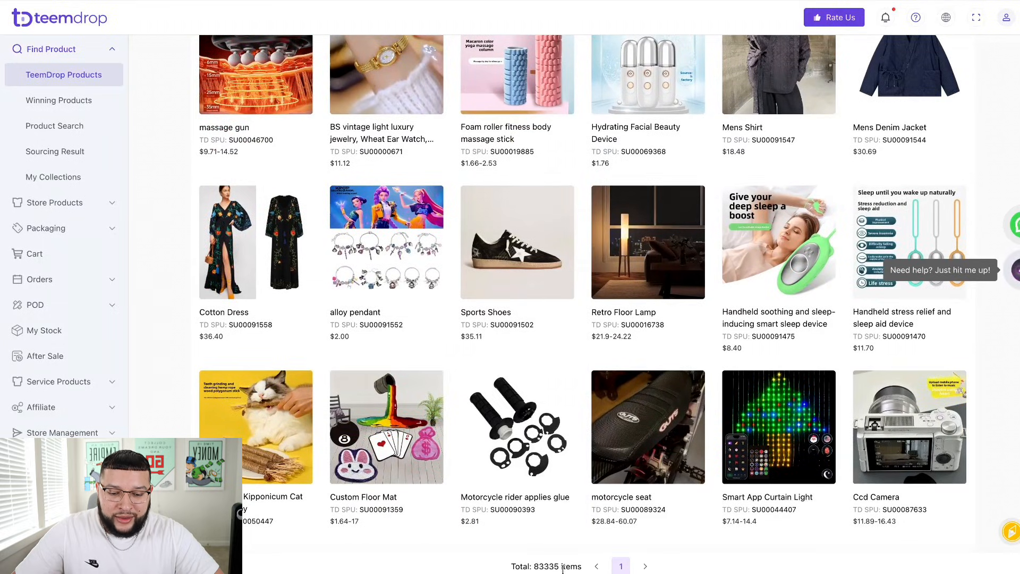
scroll(180, 190, "up", 10)
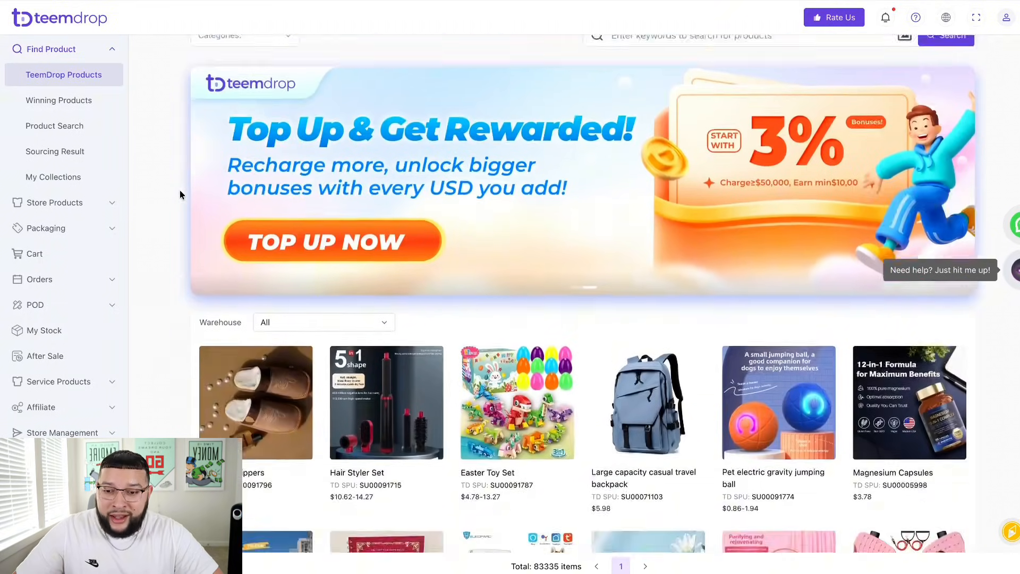
scroll(180, 190, "up", 1)
left_click(249, 90)
mouse_move(246, 264)
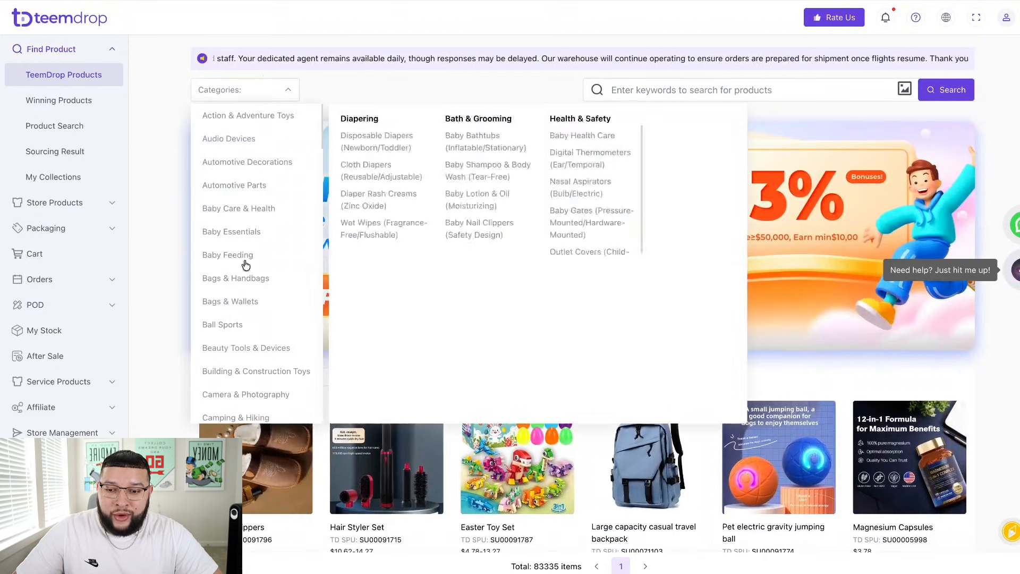
scroll(245, 265, "down", 6)
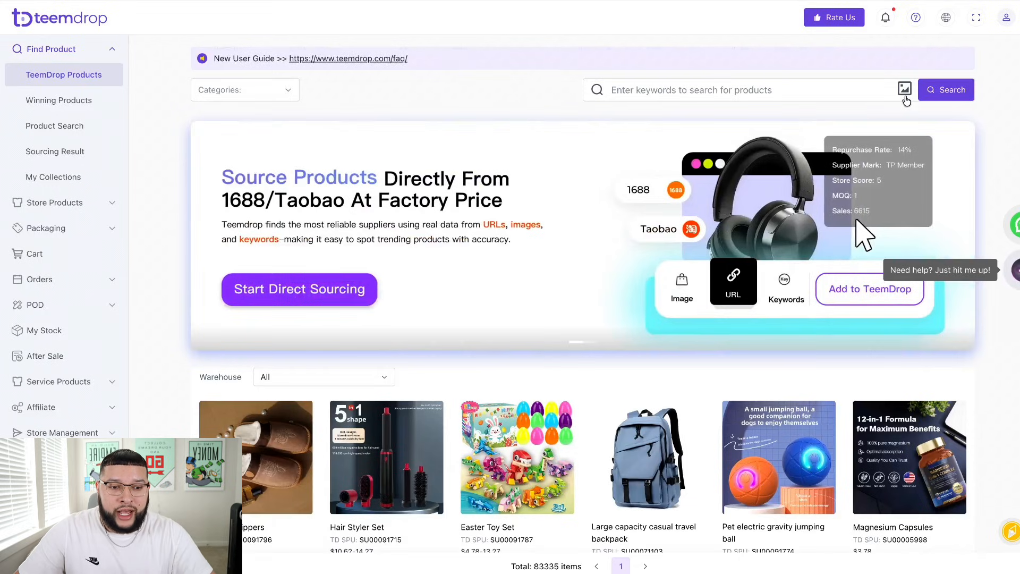
Search by image with the screenshot 2026-01-26 at 11.06.05 PM and open the heart-shaped memory foam leg support pillow
left_click(905, 96)
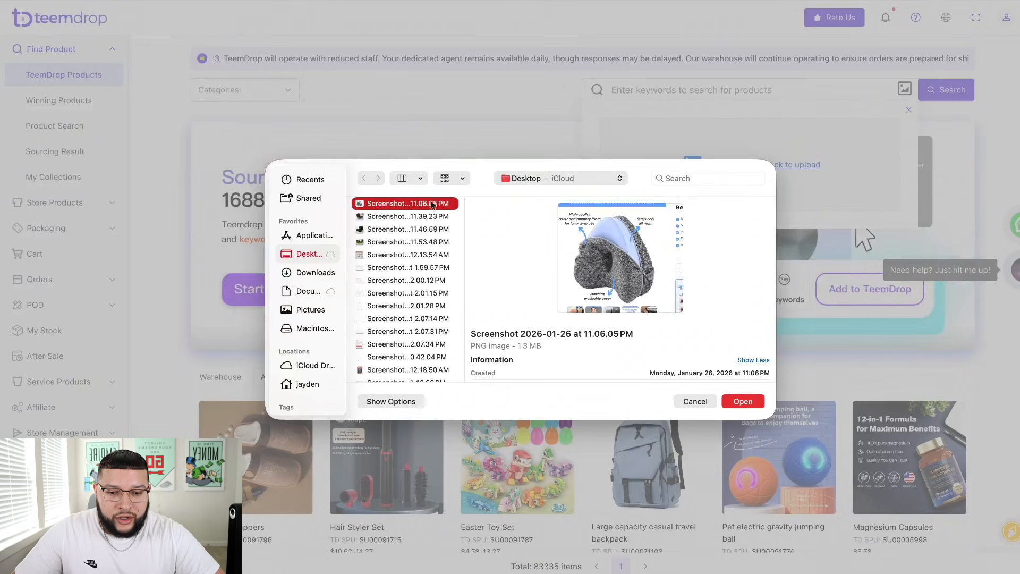
left_click(749, 403)
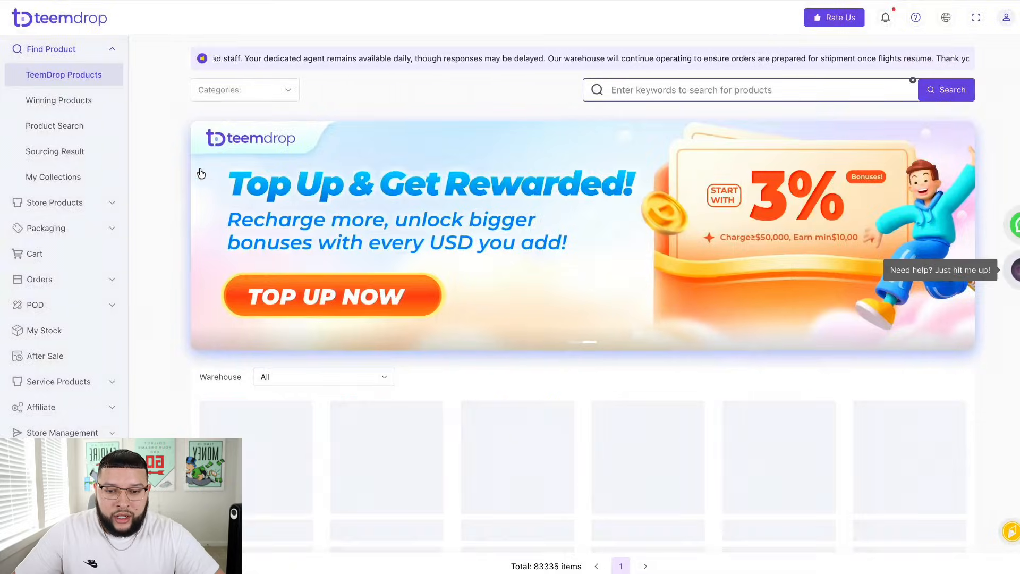
scroll(146, 277, "down", 2)
scroll(147, 277, "down", 2)
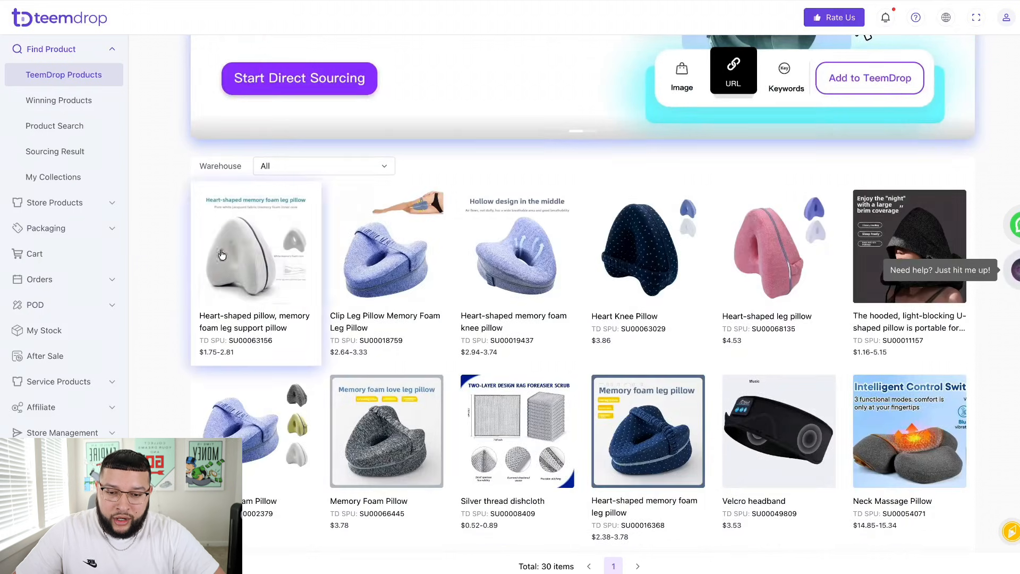
left_click(255, 253)
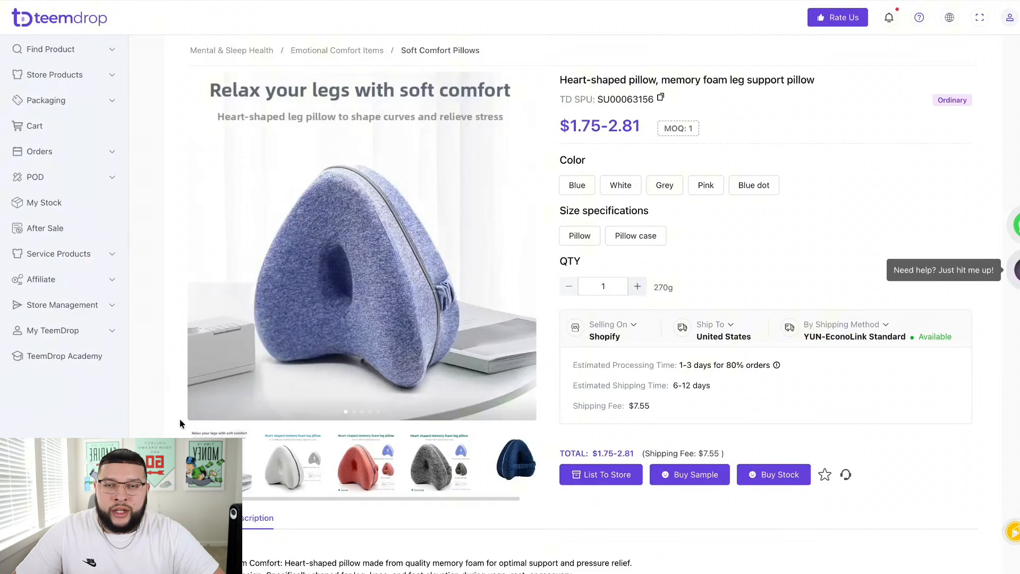
Review the pillow's product description, packing list and price range
scroll(181, 423, "down", 1)
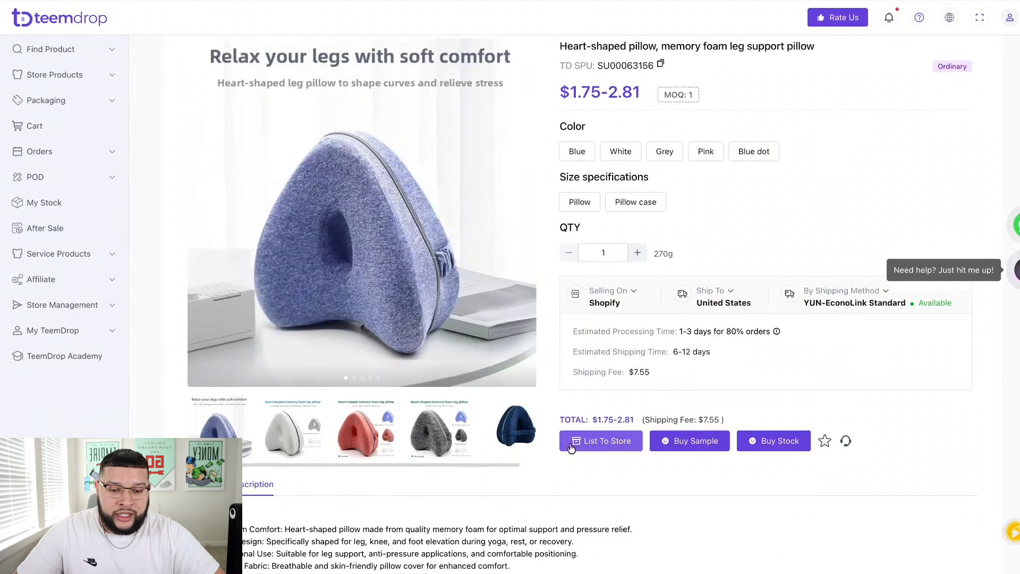
scroll(537, 483, "down", 6)
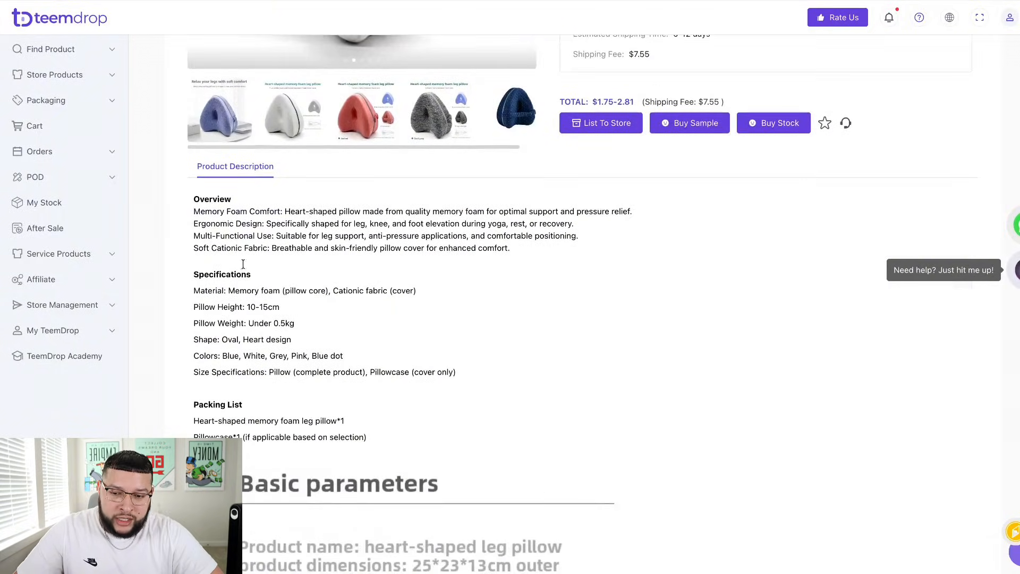
scroll(243, 264, "down", 2)
left_click_drag(403, 336, 186, 297)
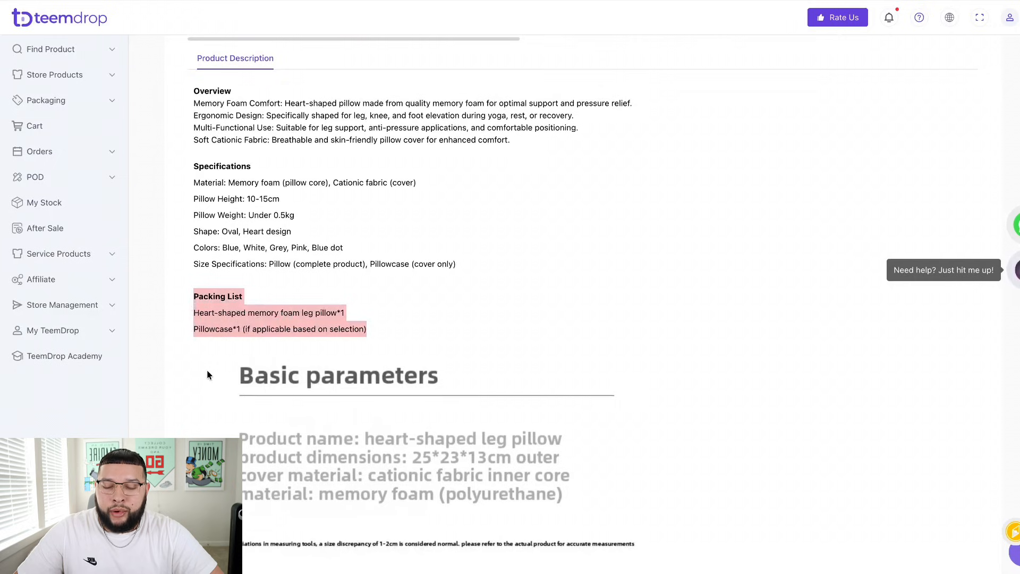
scroll(157, 437, "up", 9)
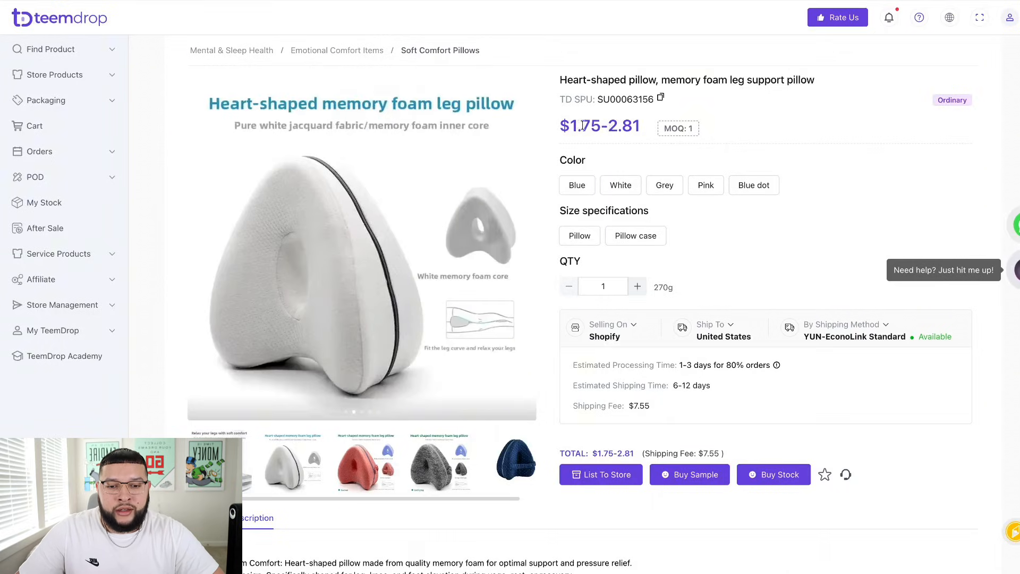
left_click_drag(649, 130, 559, 124)
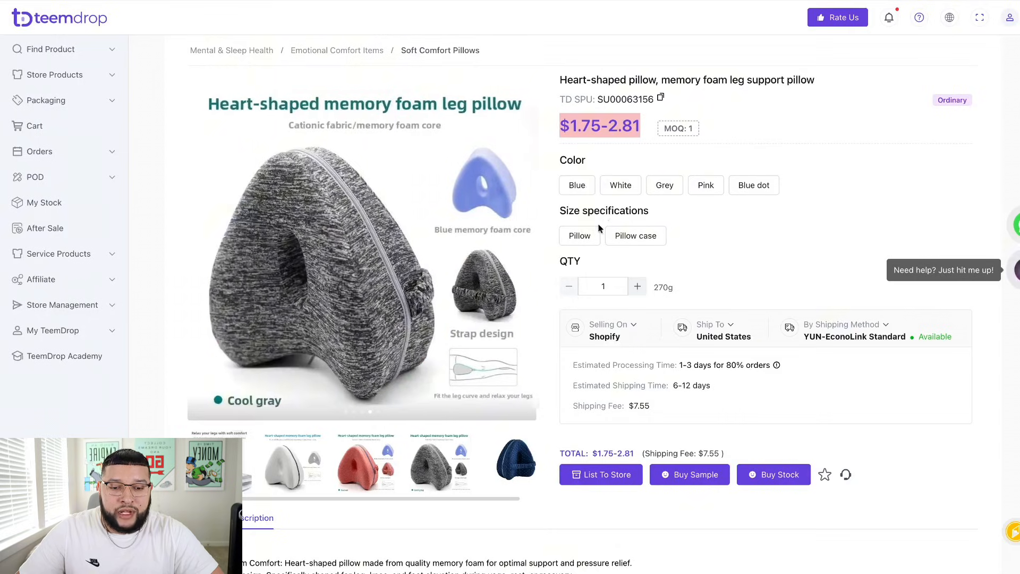
Select the Blue color and the Pillow size specification, and check that variant's price
left_click(579, 187)
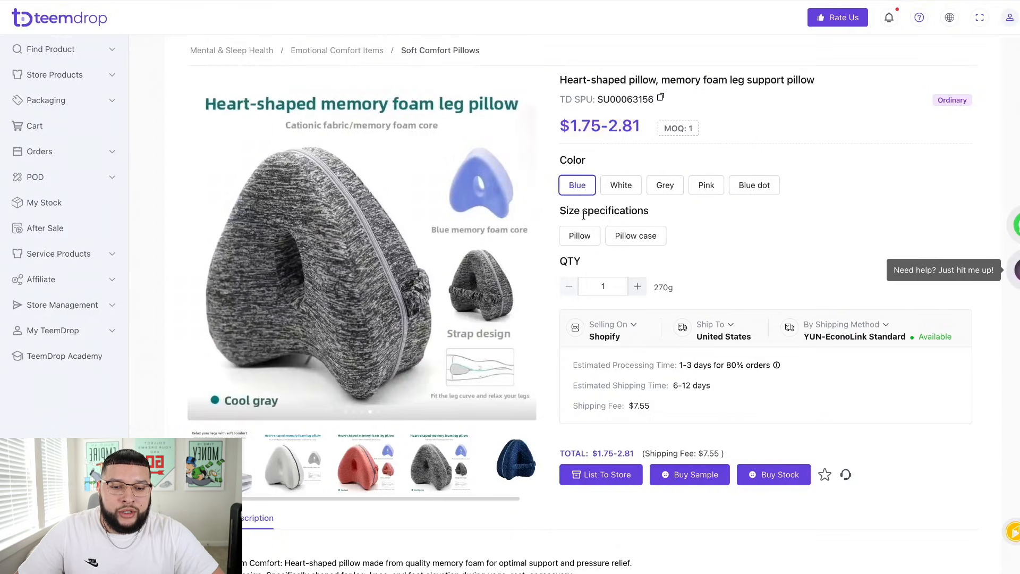
left_click(585, 233)
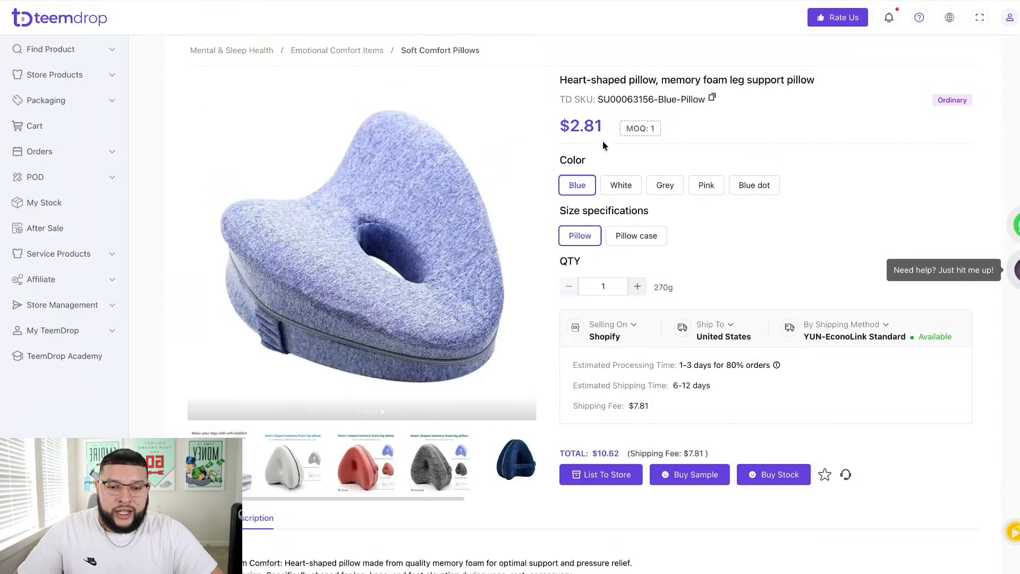
left_click_drag(610, 127, 555, 126)
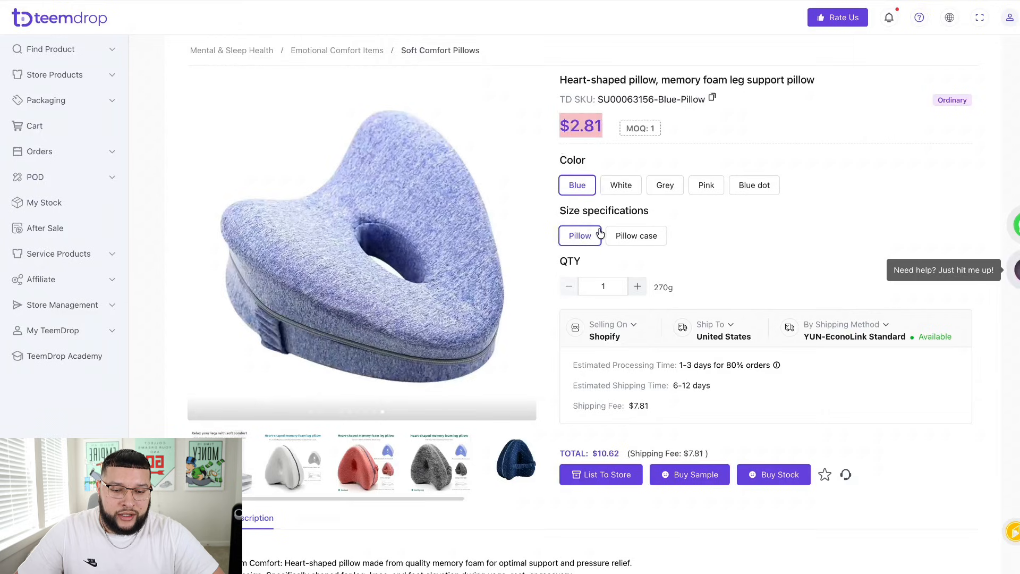
left_click(729, 276)
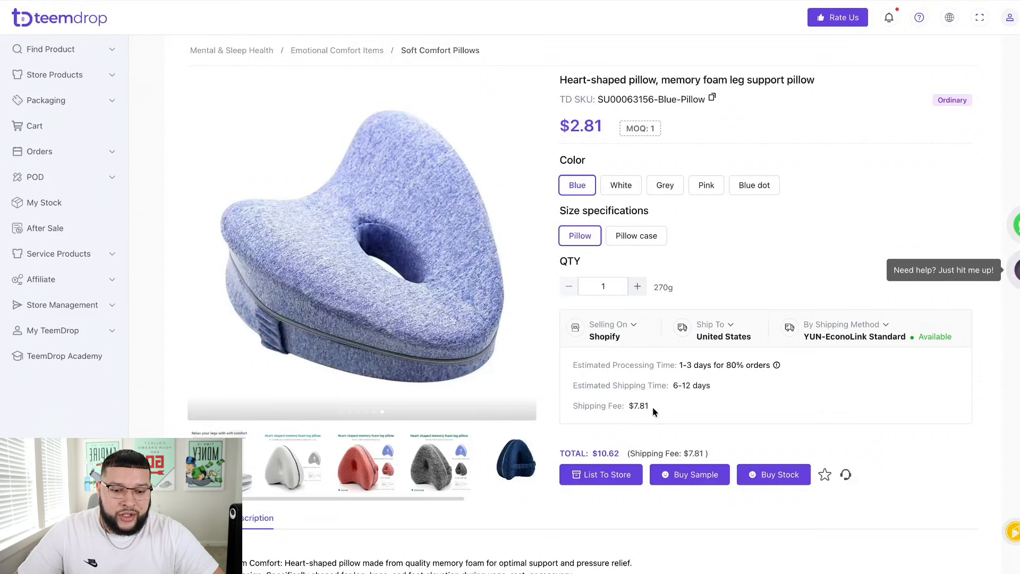
Examine the shipping fee and time, compare the available shipping methods, and check the total cost of the blue pillow
left_click_drag(651, 408, 617, 408)
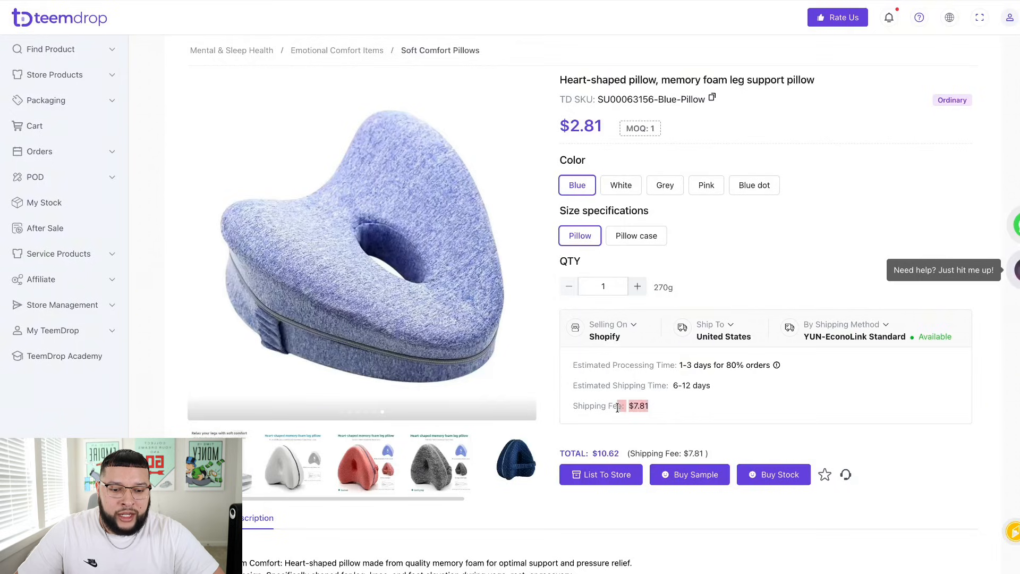
left_click_drag(711, 386, 659, 384)
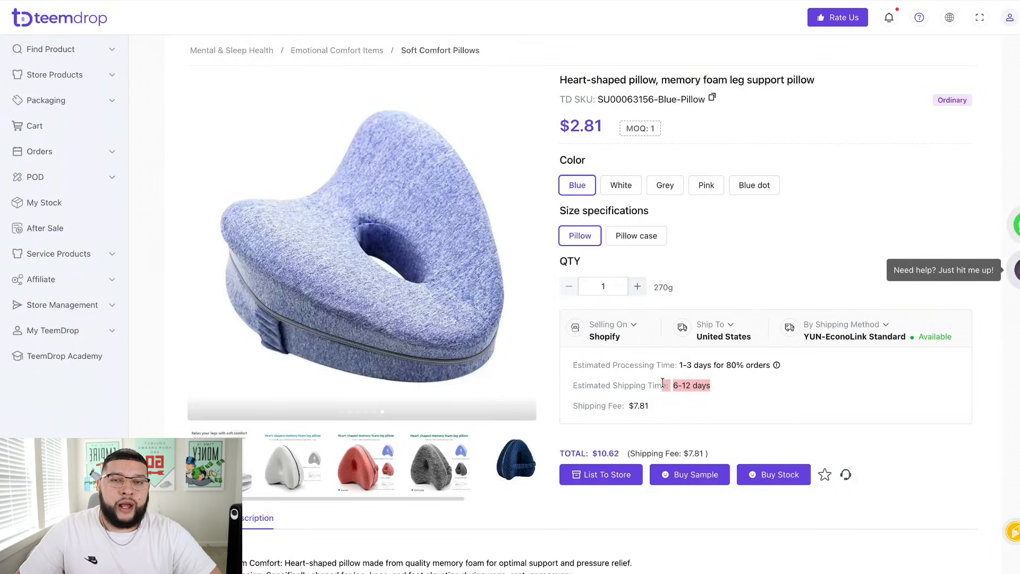
left_click(882, 326)
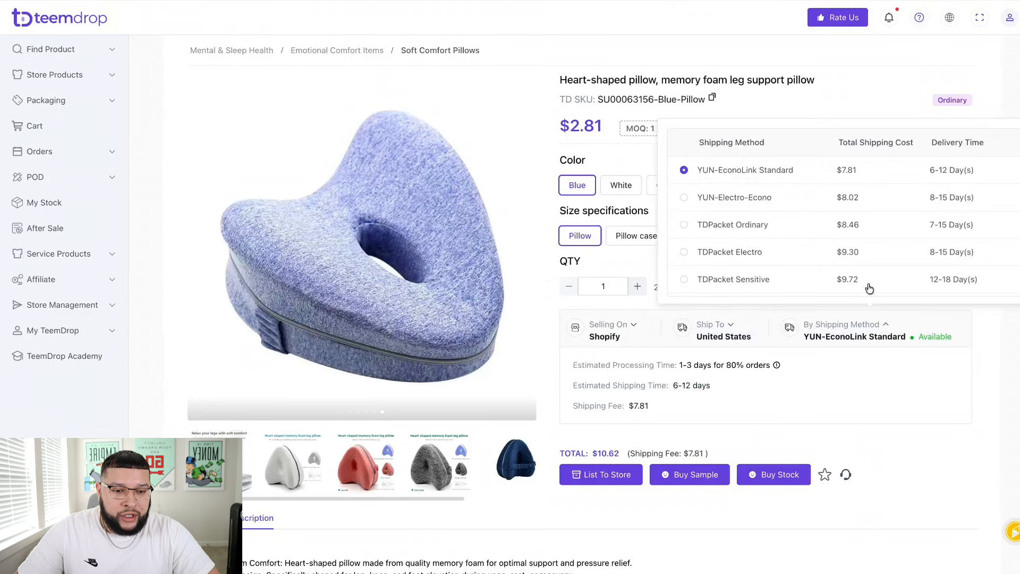
scroll(867, 223, "down", 2)
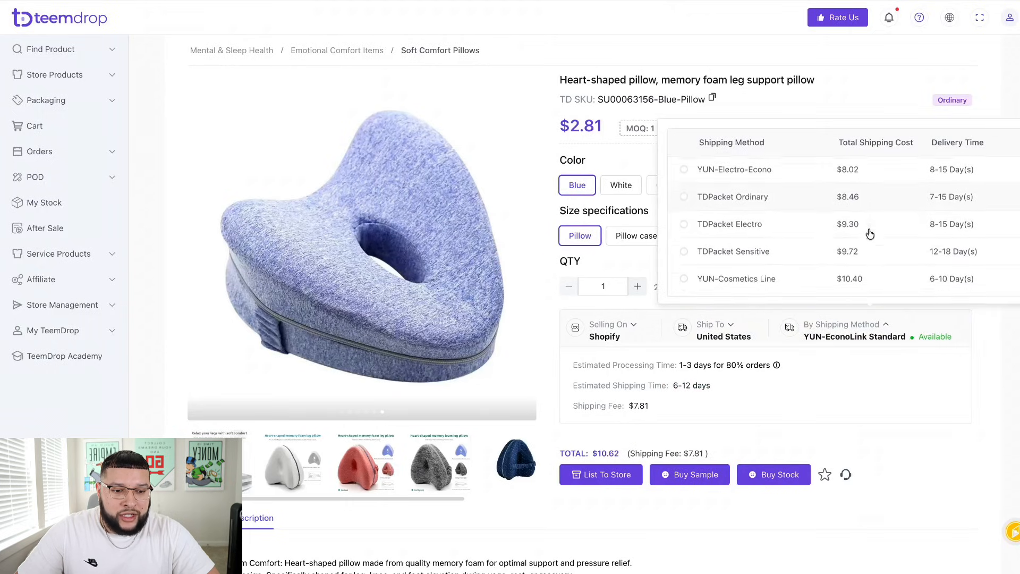
scroll(870, 234, "down", 2)
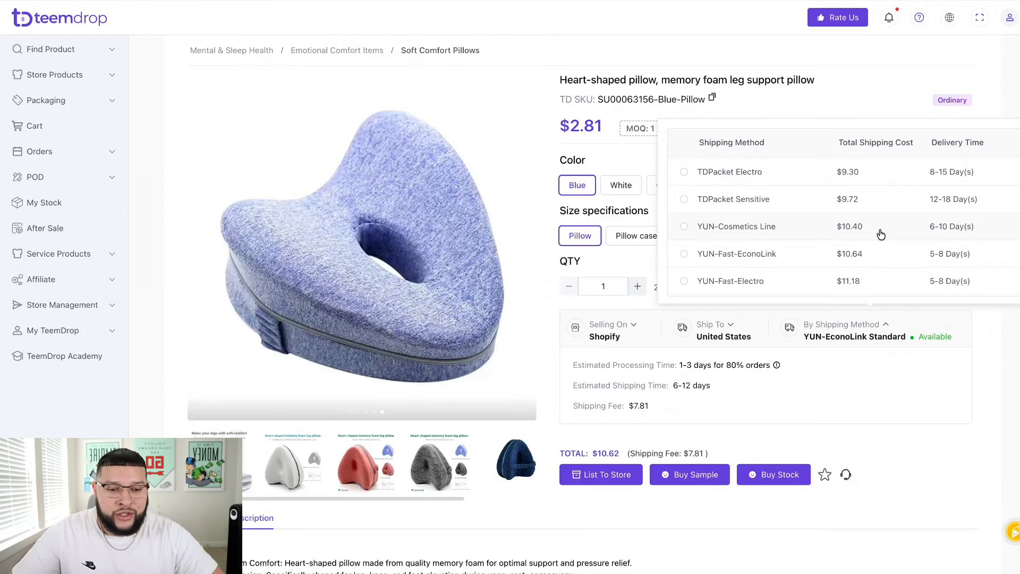
scroll(880, 235, "up", 3)
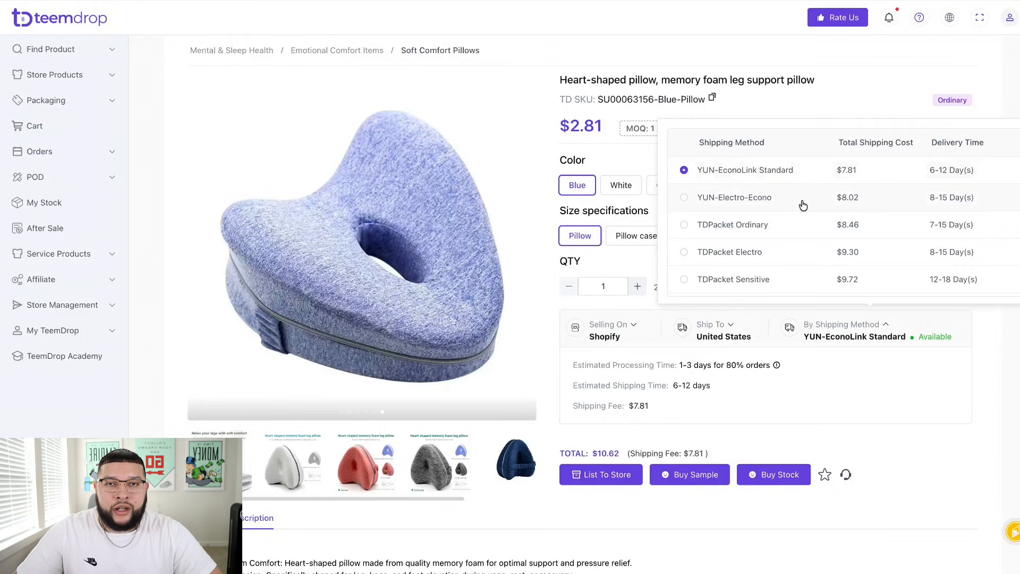
scroll(624, 404, "down", 1)
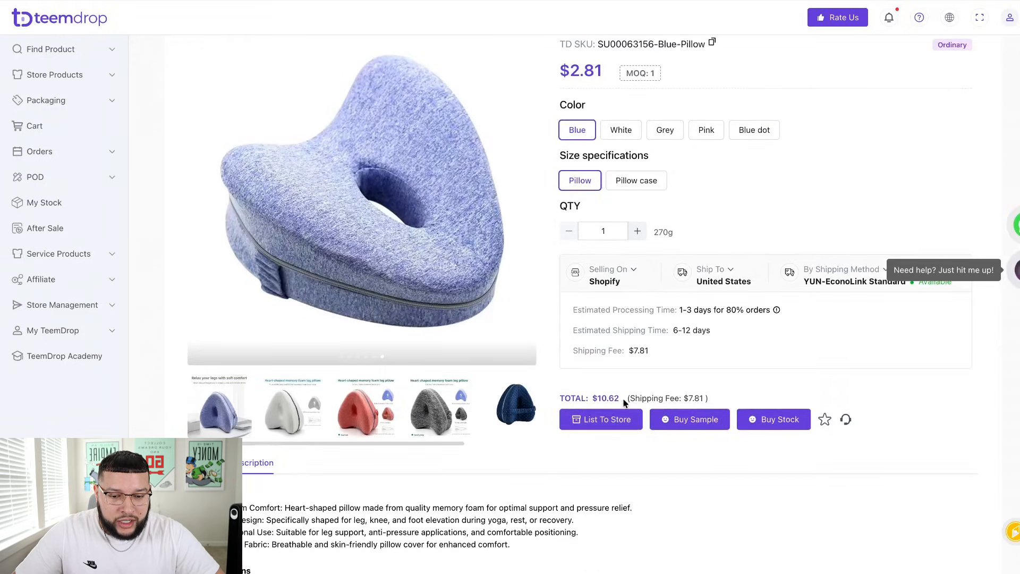
left_click_drag(626, 403, 590, 396)
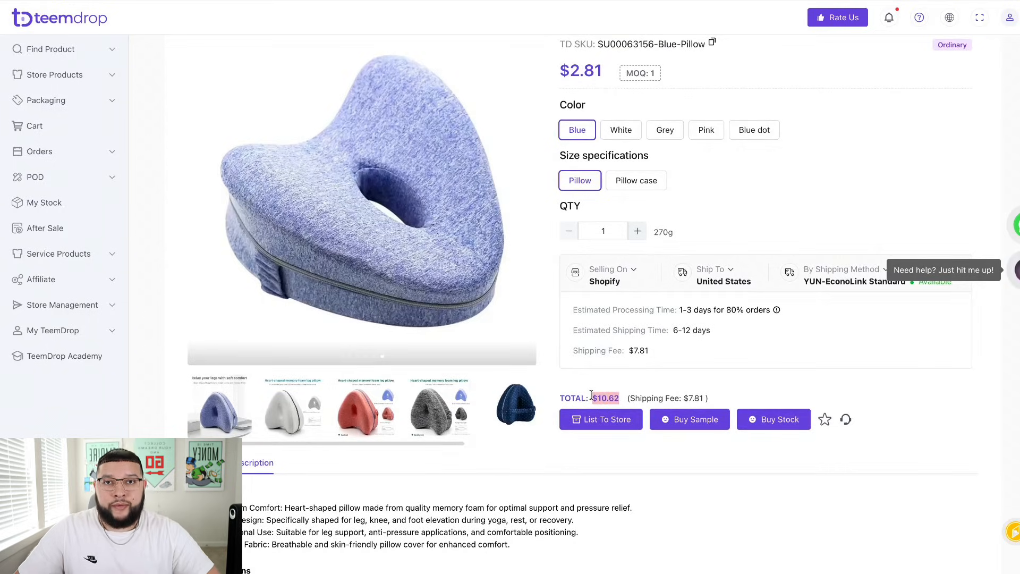
Open a manual store listing for the pillow and review its product title and the variants' product and shipping costs
left_click(601, 419)
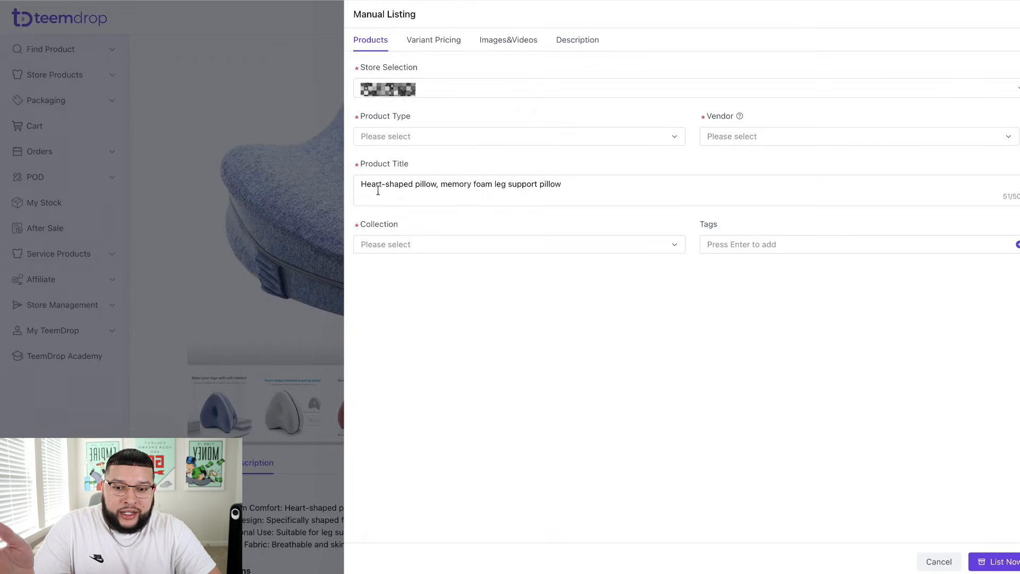
left_click_drag(362, 186, 614, 194)
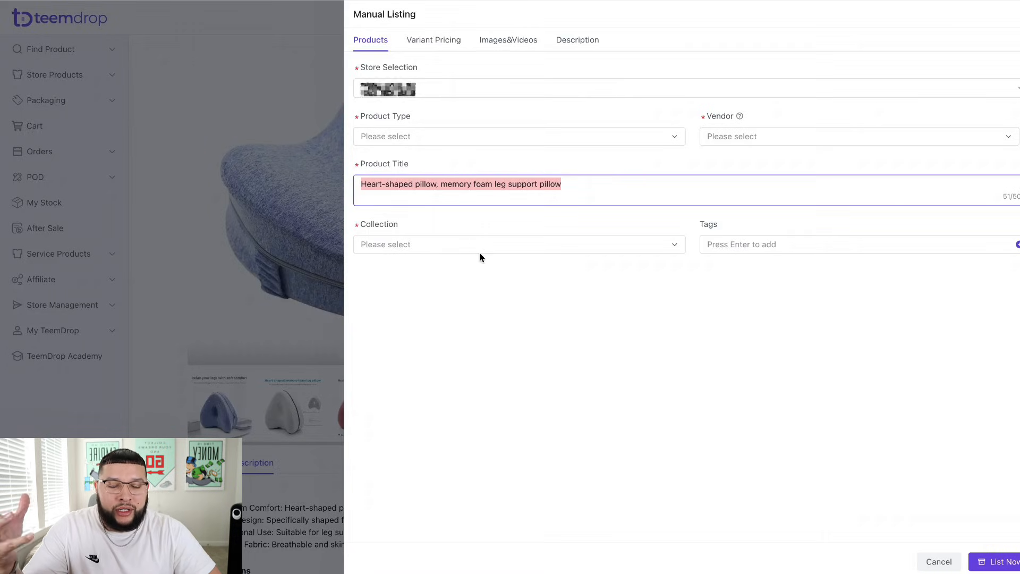
left_click(440, 43)
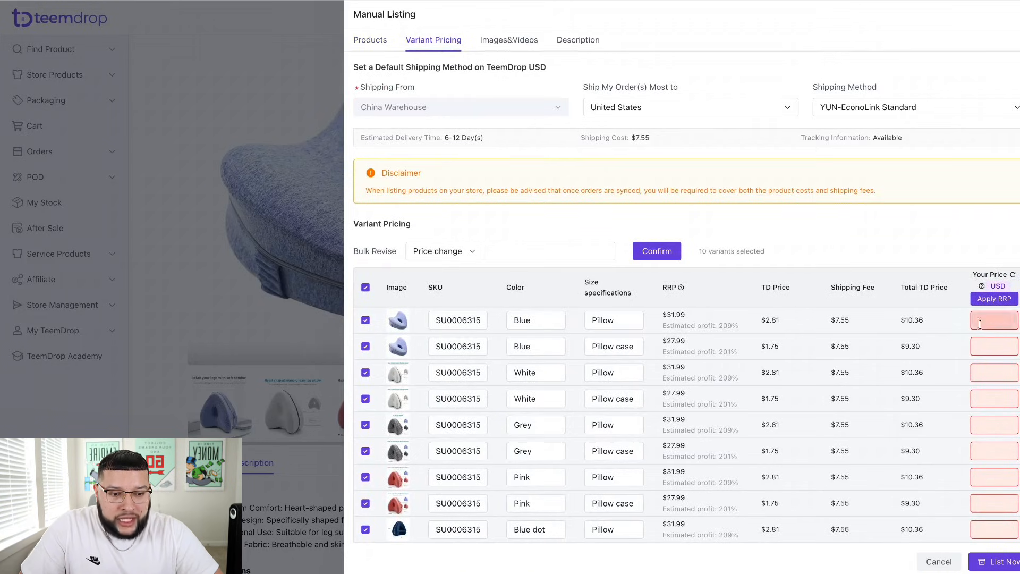
scroll(986, 337, "down", 1)
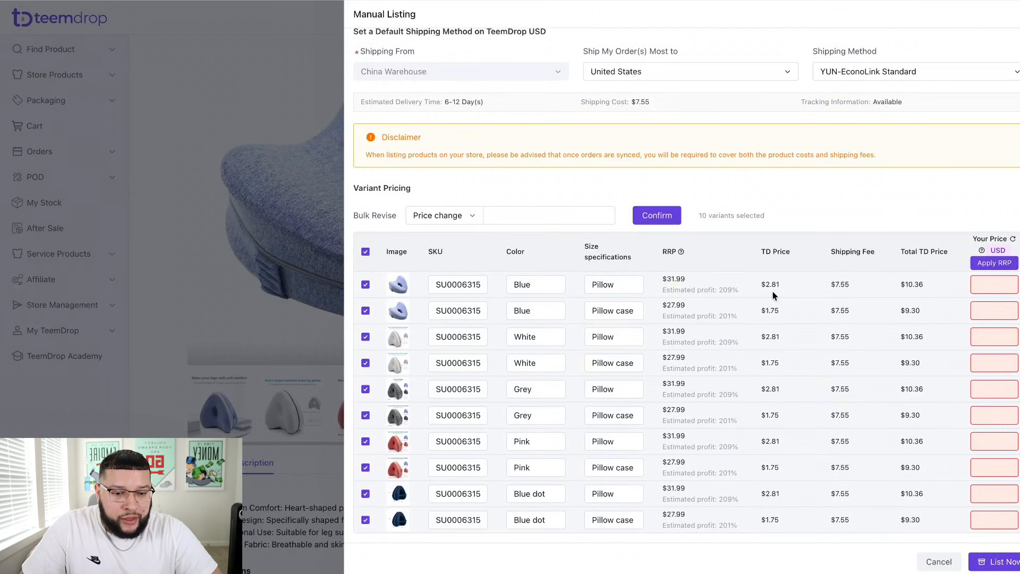
left_click_drag(779, 284, 752, 285)
left_click(835, 282)
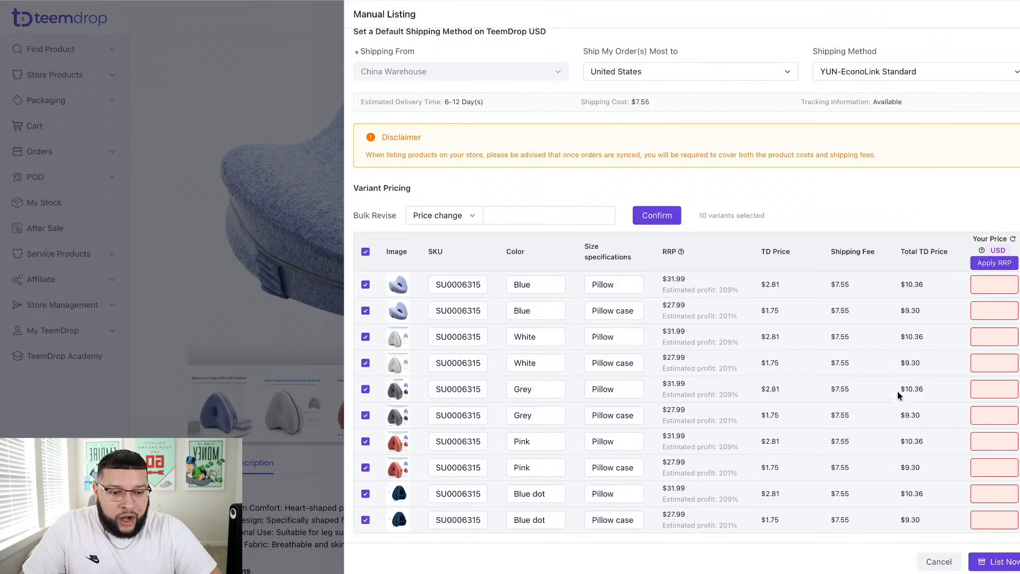
Set the selling price of the Blue Pillow variant to 34.99 USD
left_click(983, 283)
type("29.99")
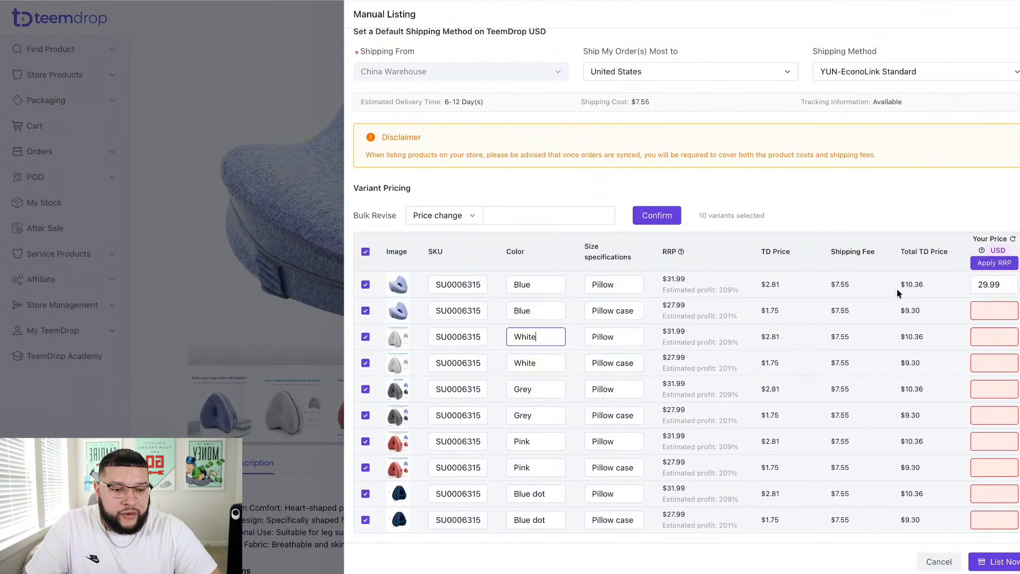
left_click_drag(987, 285, 967, 282)
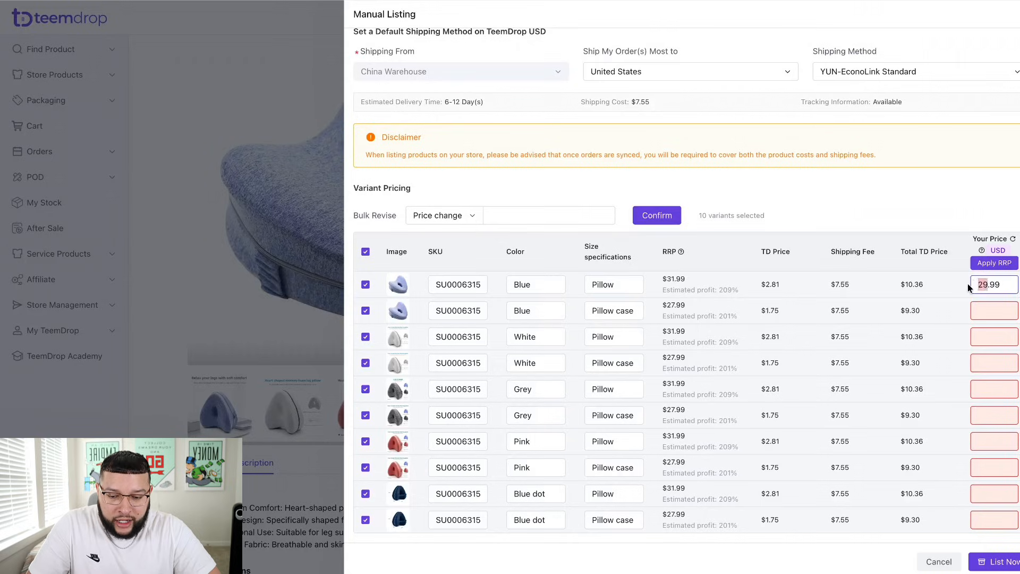
type("34")
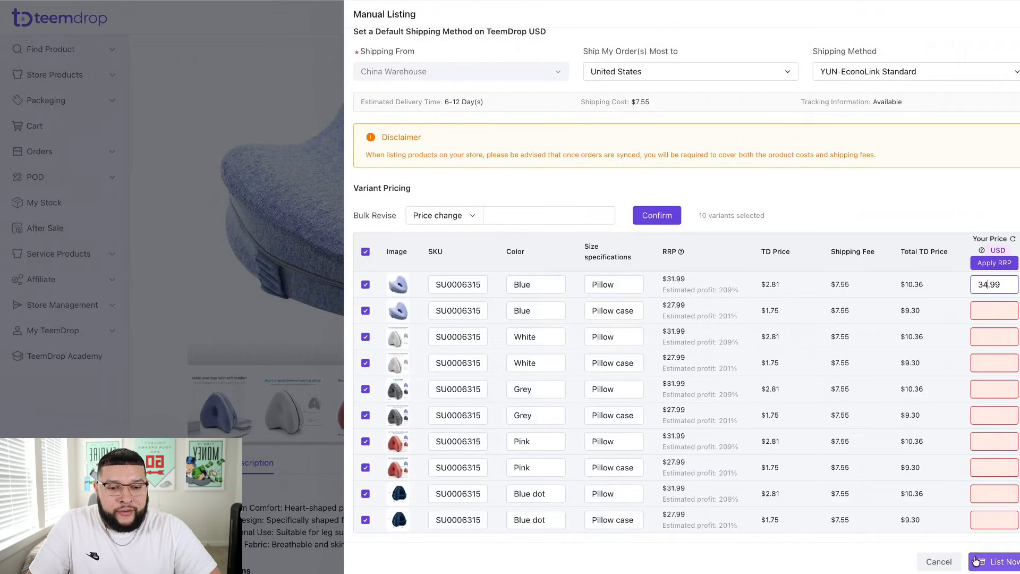
Set the angled blue pillow photo on the plain white background as the listing's cover image
left_click(534, 283)
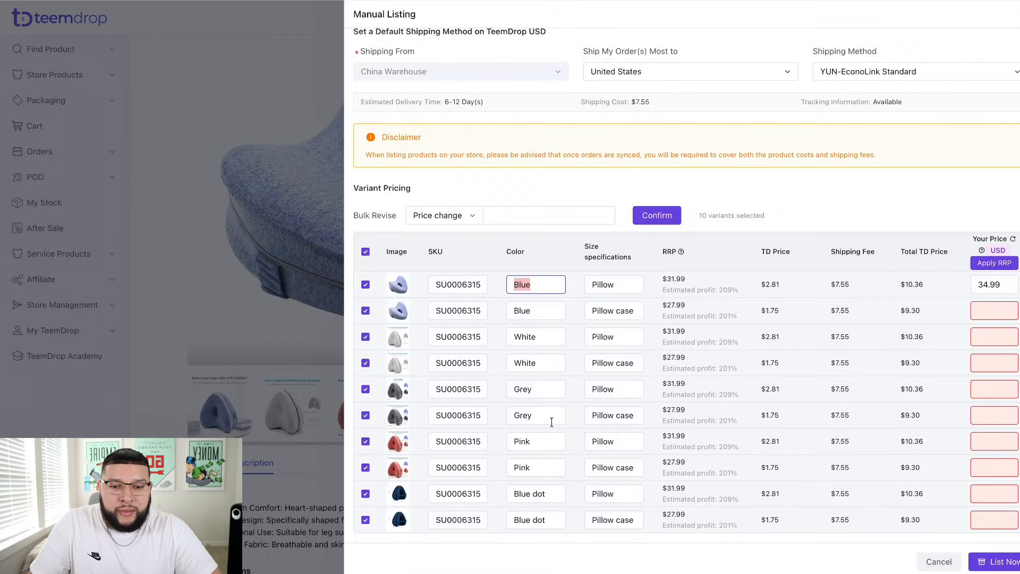
left_click(525, 40)
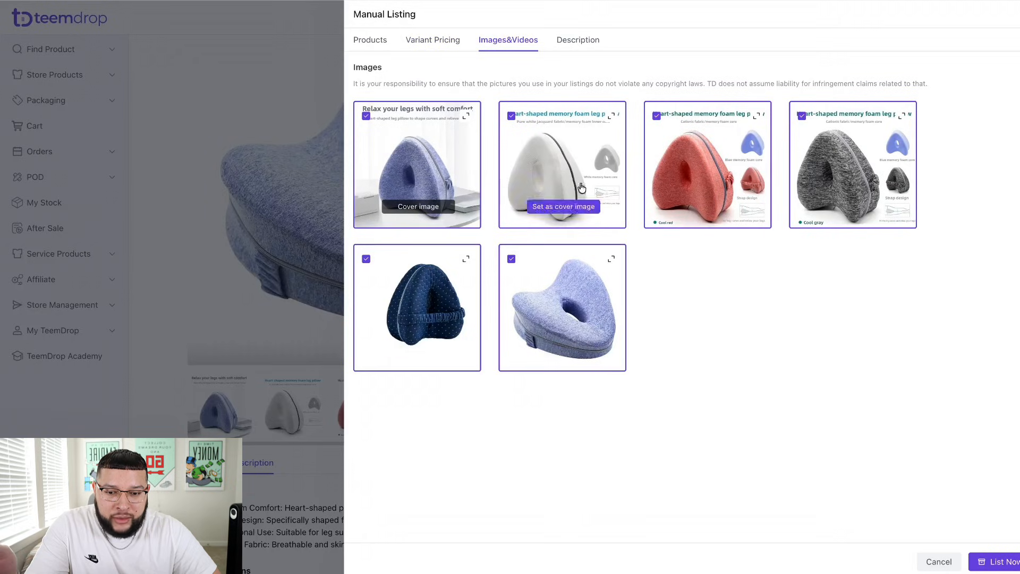
left_click(511, 258)
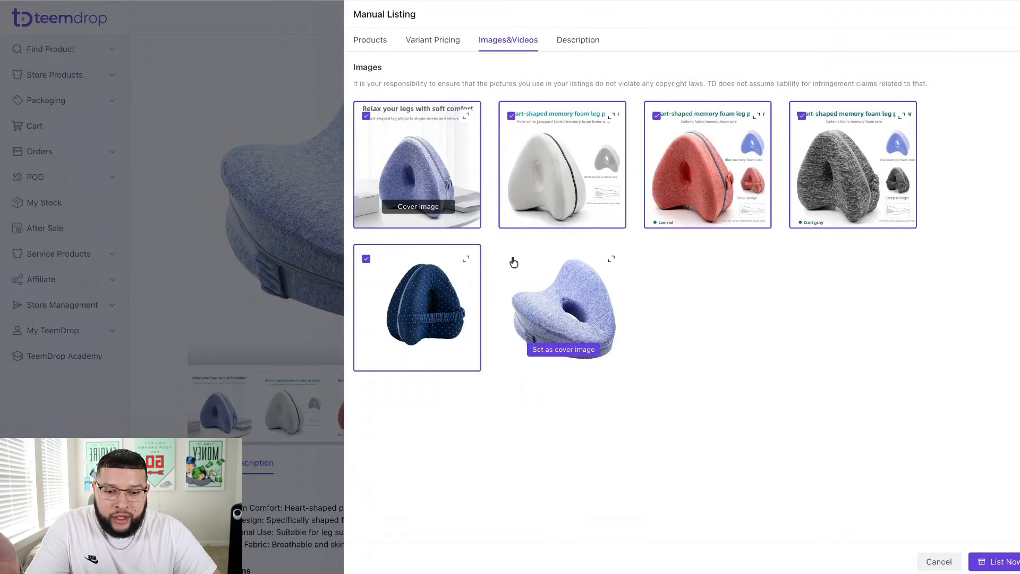
left_click(575, 351)
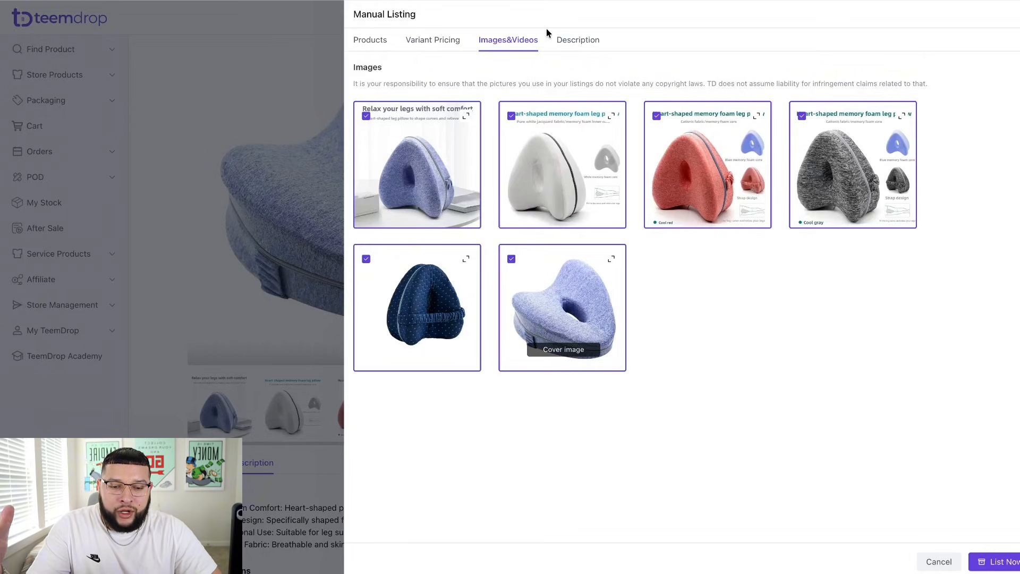
Review the listing's description, including its overview, specifications, packing list and embedded product images
left_click(586, 43)
scroll(455, 311, "down", 1)
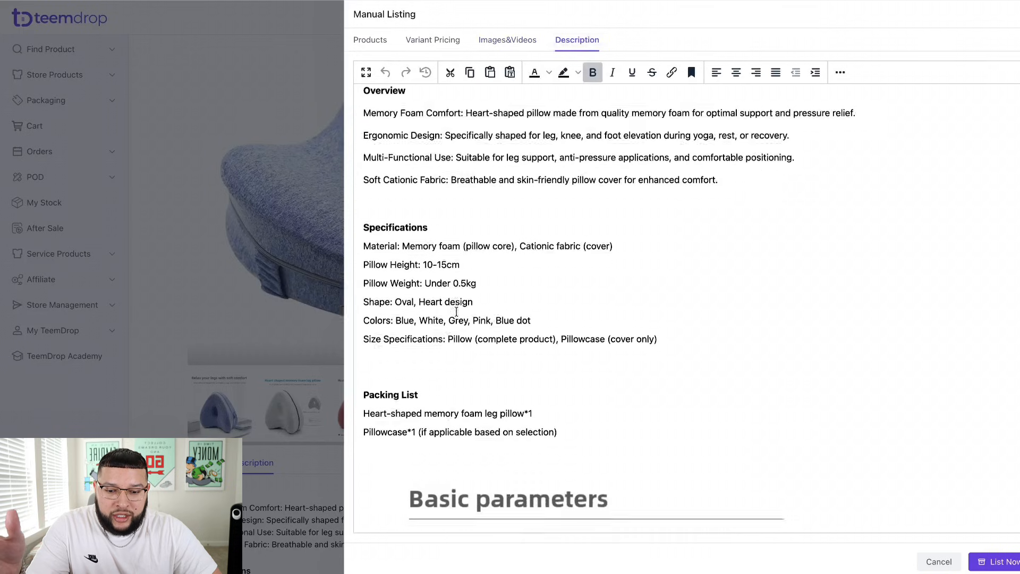
scroll(455, 312, "down", 20)
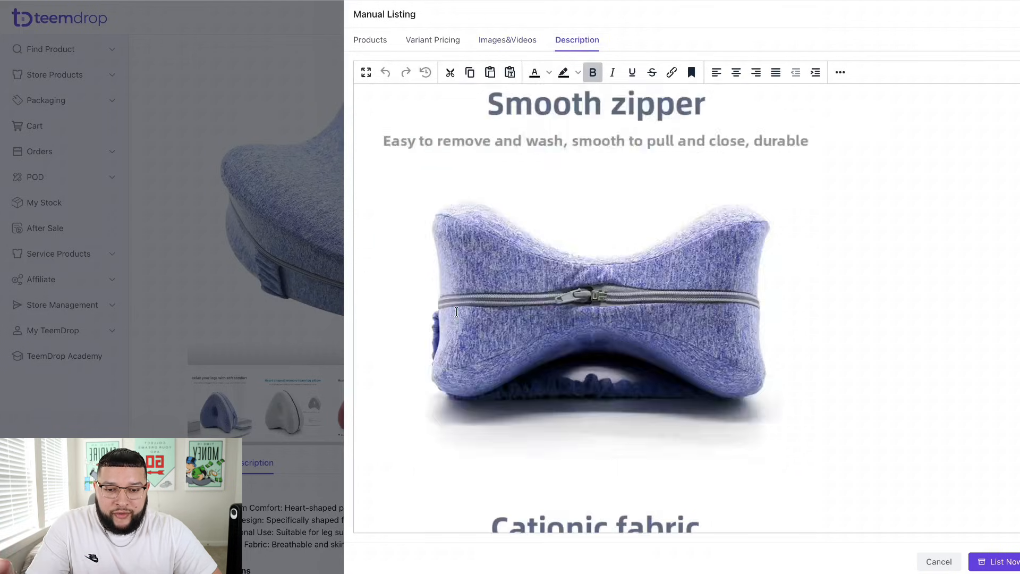
scroll(455, 311, "down", 15)
scroll(455, 311, "up", 5)
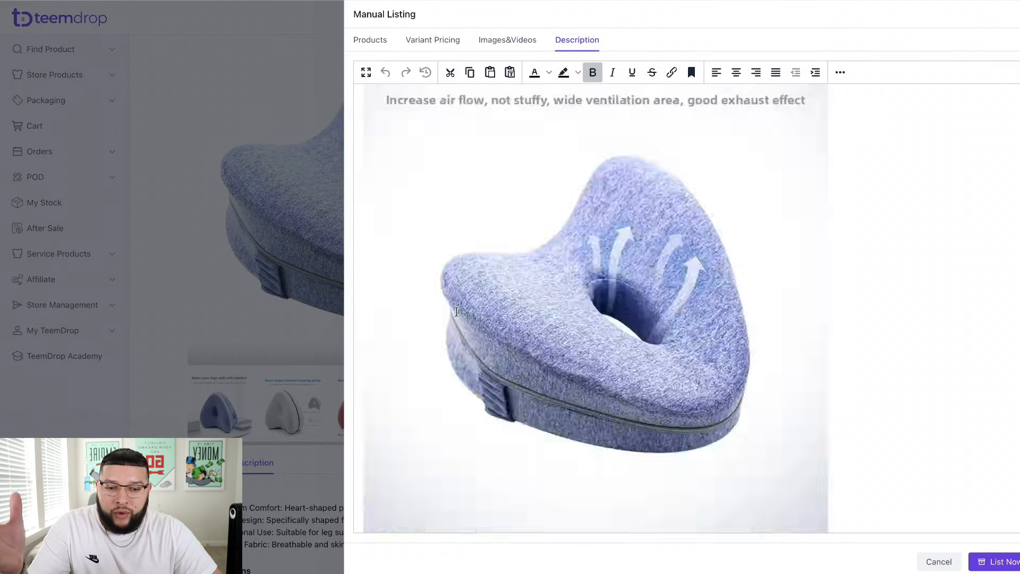
scroll(456, 312, "up", 15)
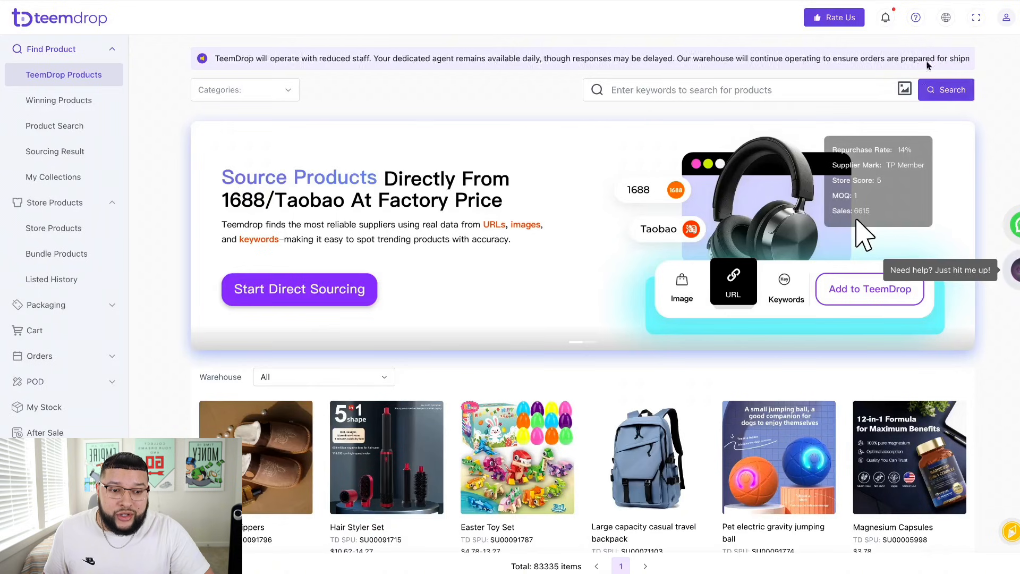
Browse the TeemDrop product catalog and open a new request from the sourcing results
scroll(909, 144, "down", 5)
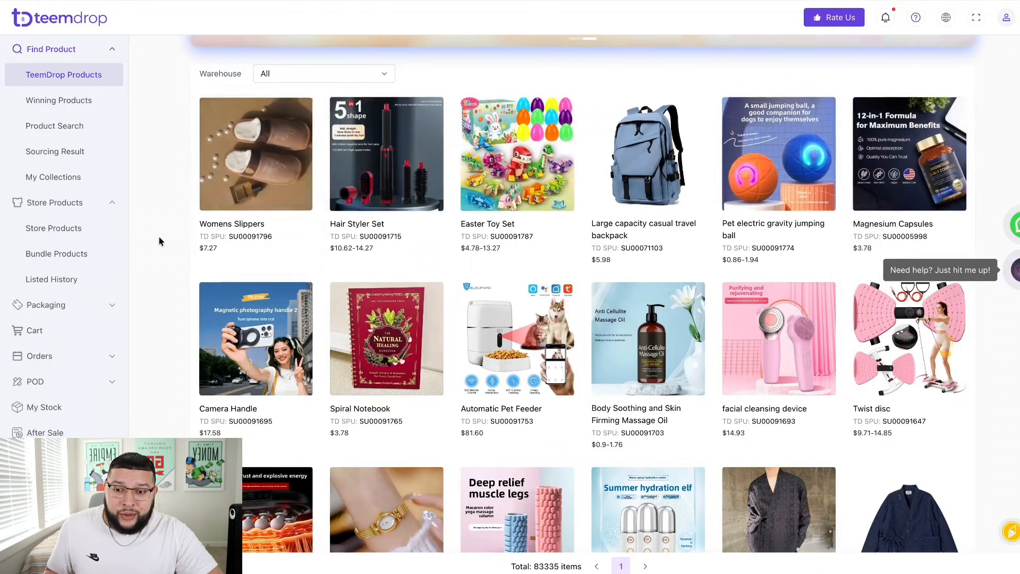
scroll(159, 239, "up", 5)
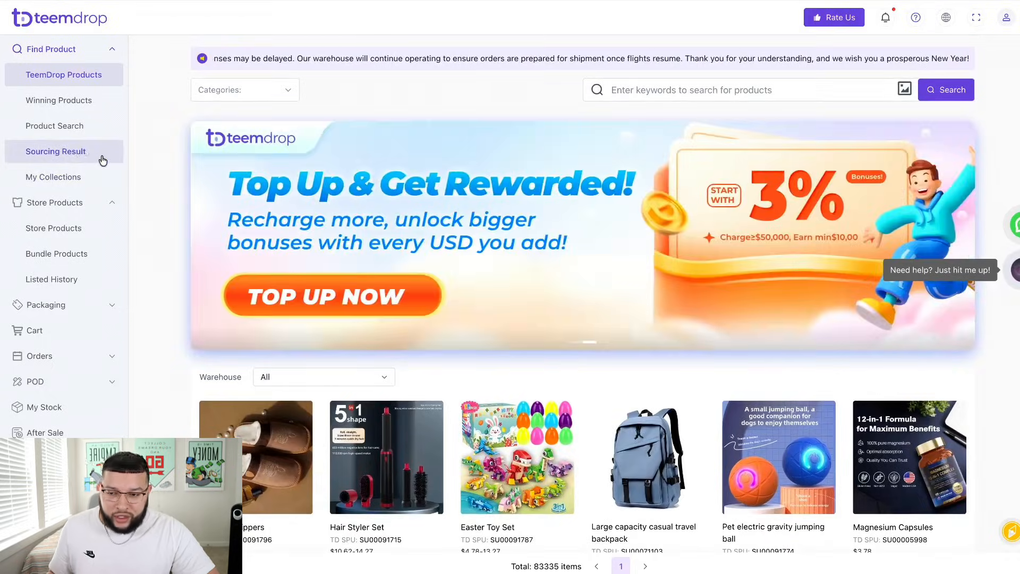
left_click(76, 153)
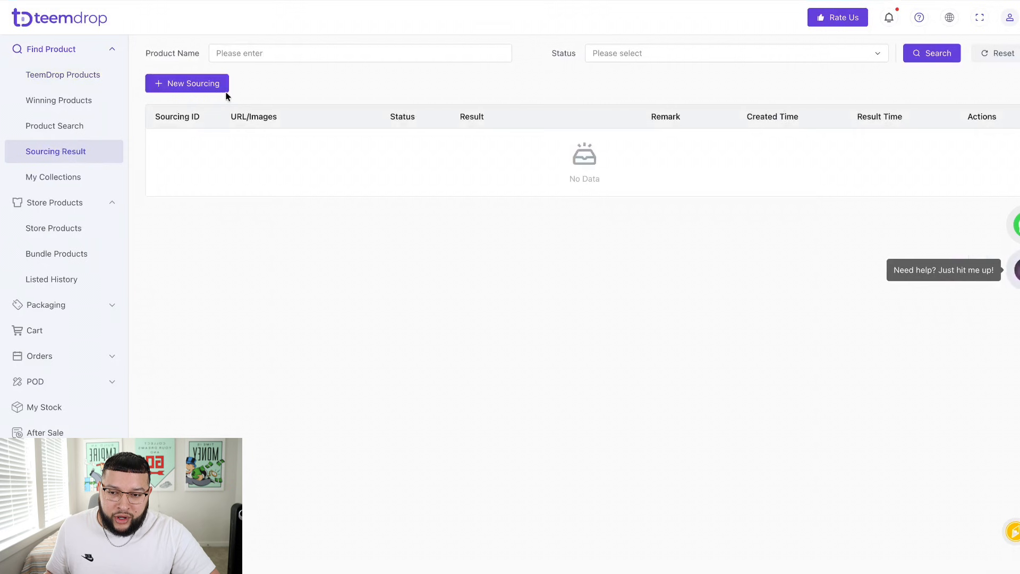
left_click(207, 83)
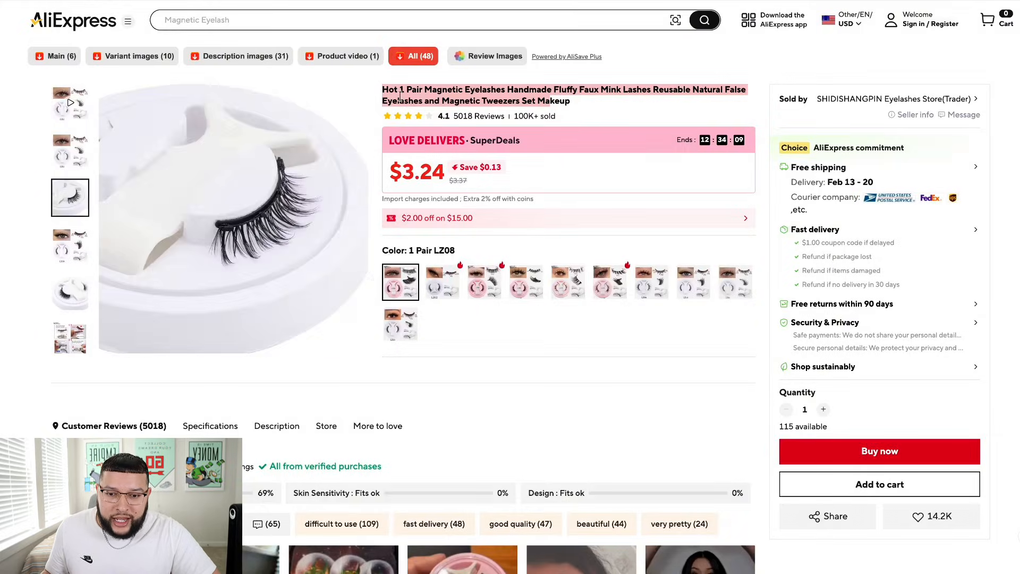
Examine the magnetic eyelashes title on AliExpress and the sourcing form's notification tip, and close the form without submitting
left_click(385, 88)
left_click_drag(384, 88, 603, 103)
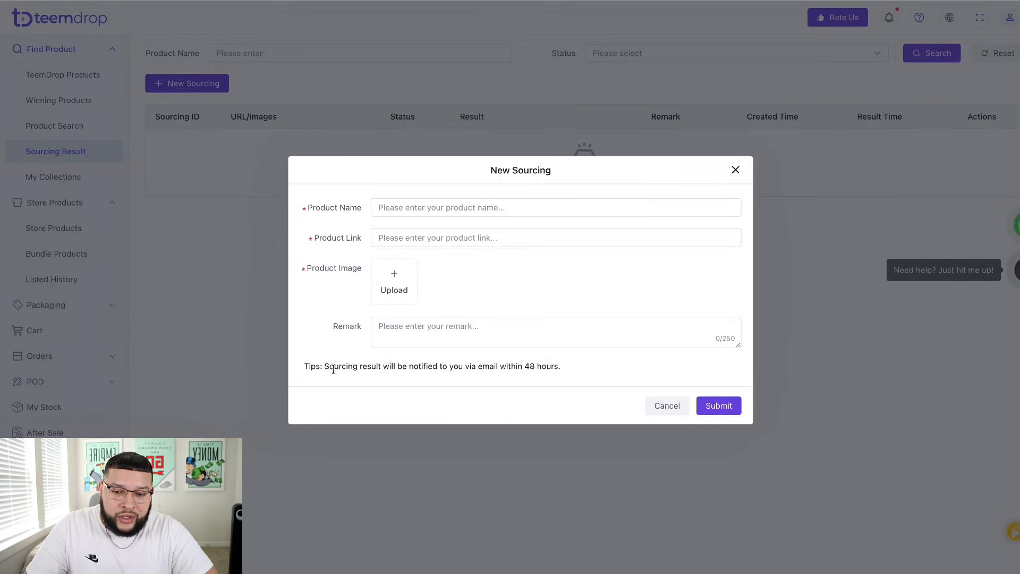
left_click_drag(326, 366, 563, 368)
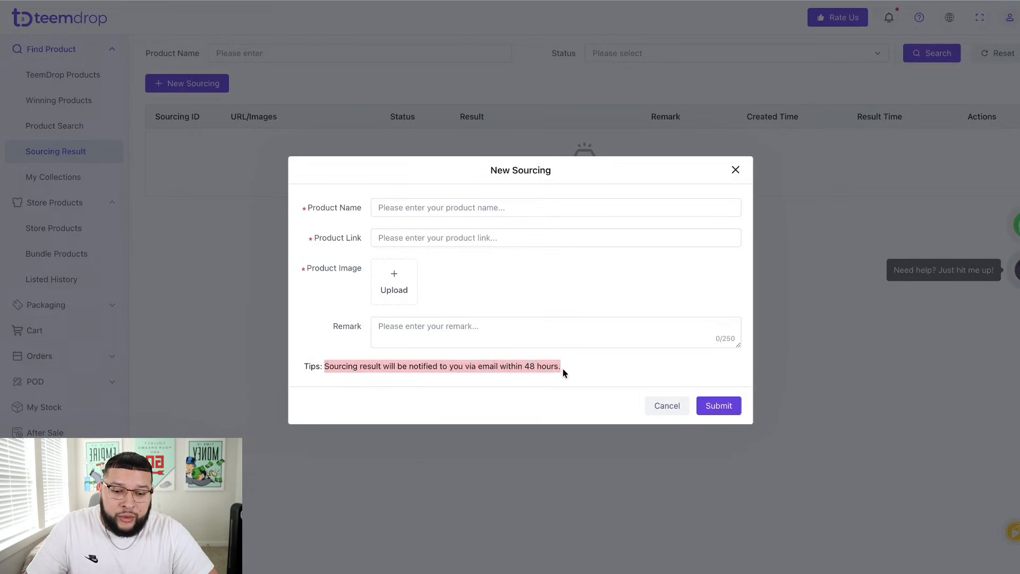
left_click(735, 169)
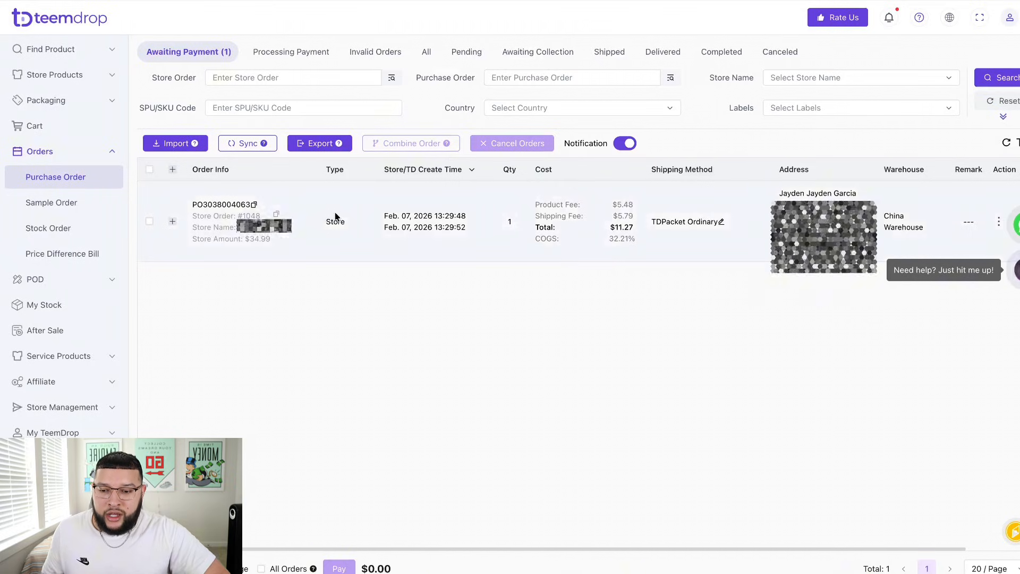
Select the purchase order awaiting payment, compare its available shipping methods, and proceed to its payment
left_click(149, 222)
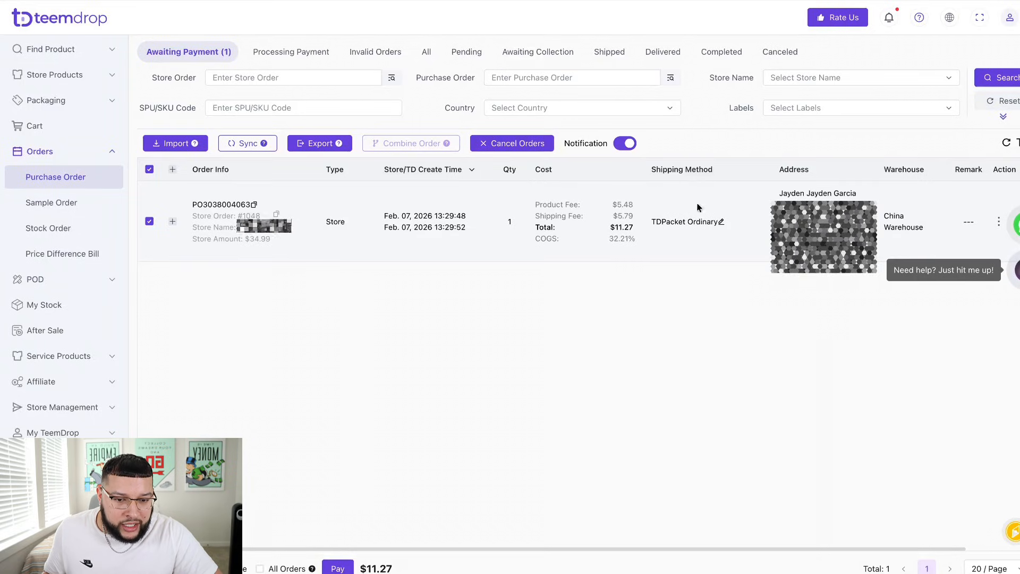
left_click(721, 223)
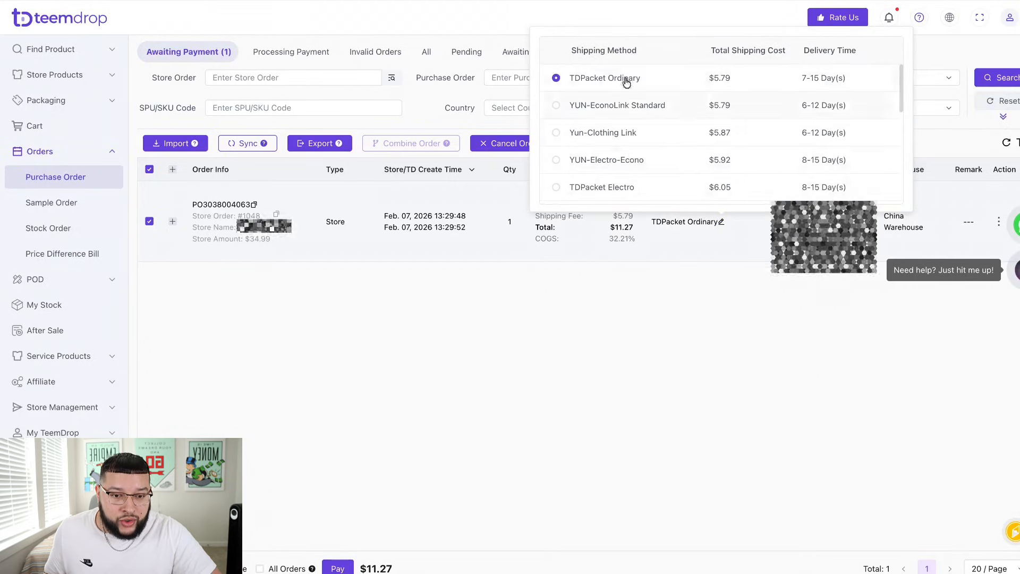
left_click(667, 278)
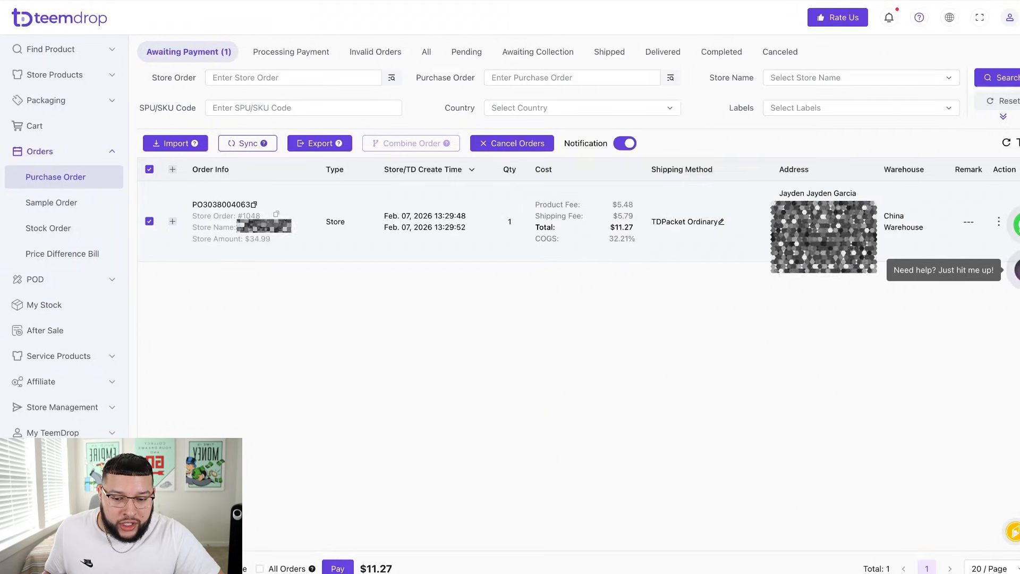
left_click(335, 563)
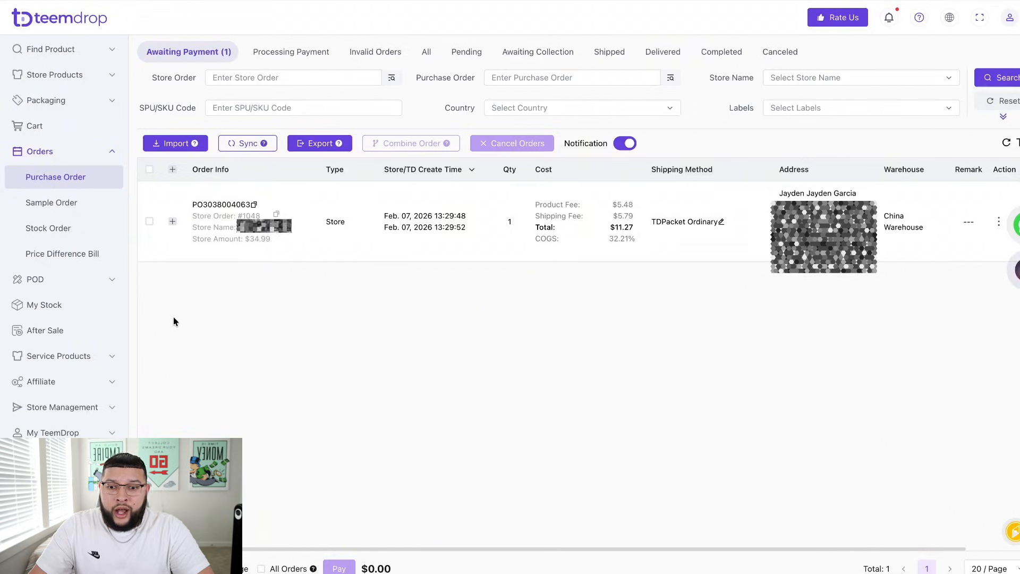
Show all purchase orders and open an available action for the second listed order
left_click(434, 53)
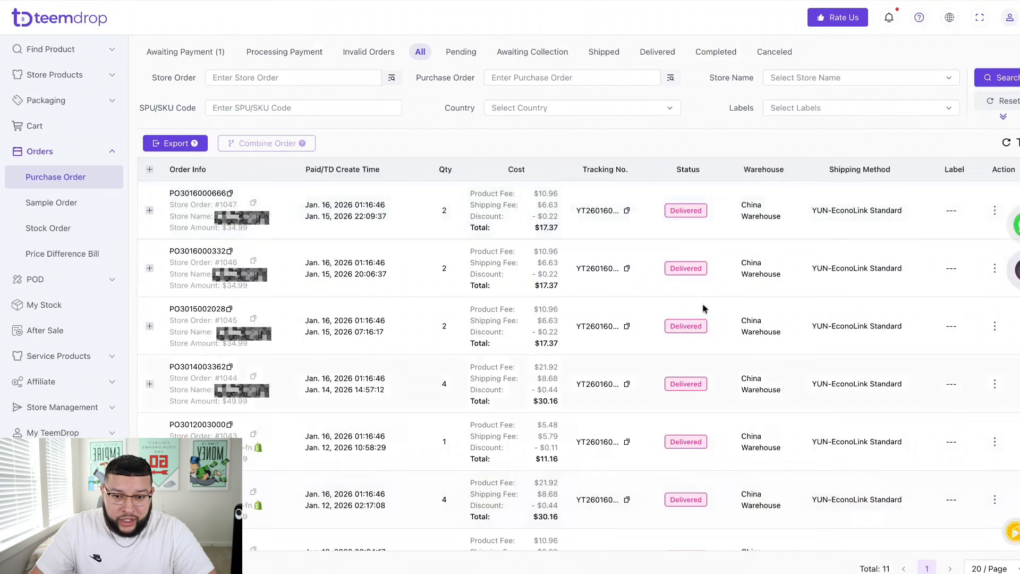
left_click(993, 269)
left_click(946, 281)
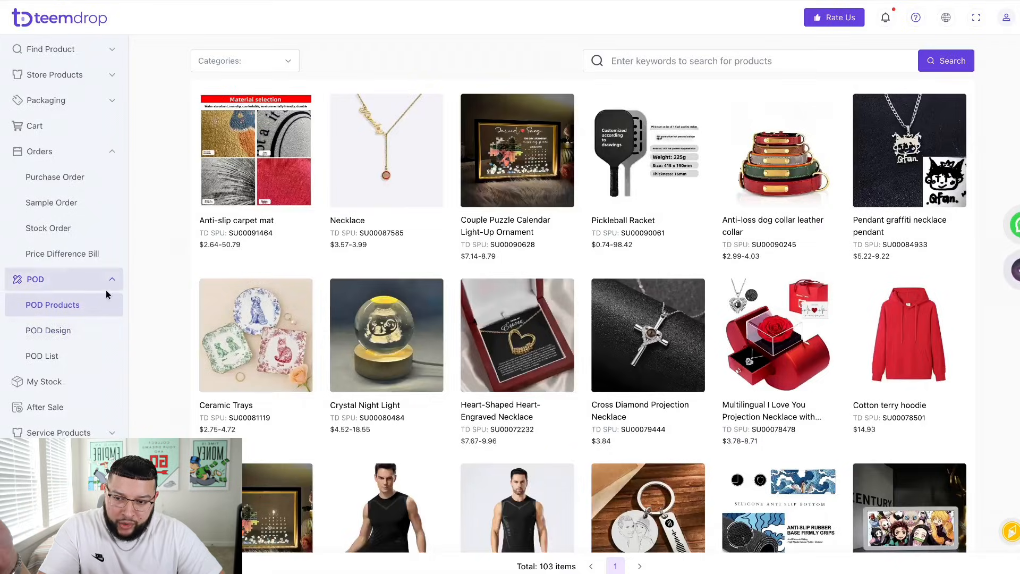
Browse the print-on-demand products and the general TeemDrop product catalog
scroll(64, 380, "down", 1)
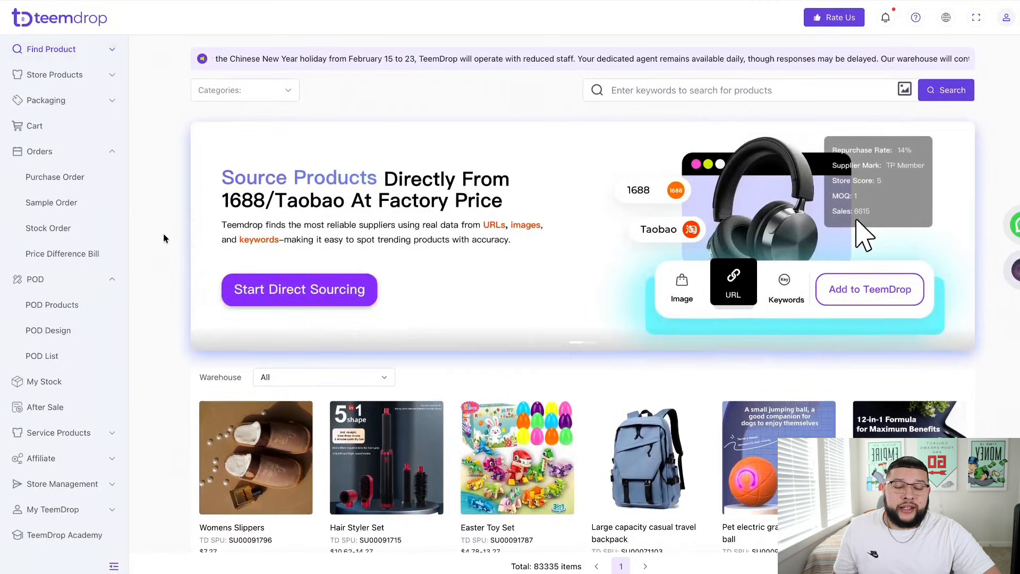
scroll(164, 236, "down", 3)
scroll(164, 238, "down", 2)
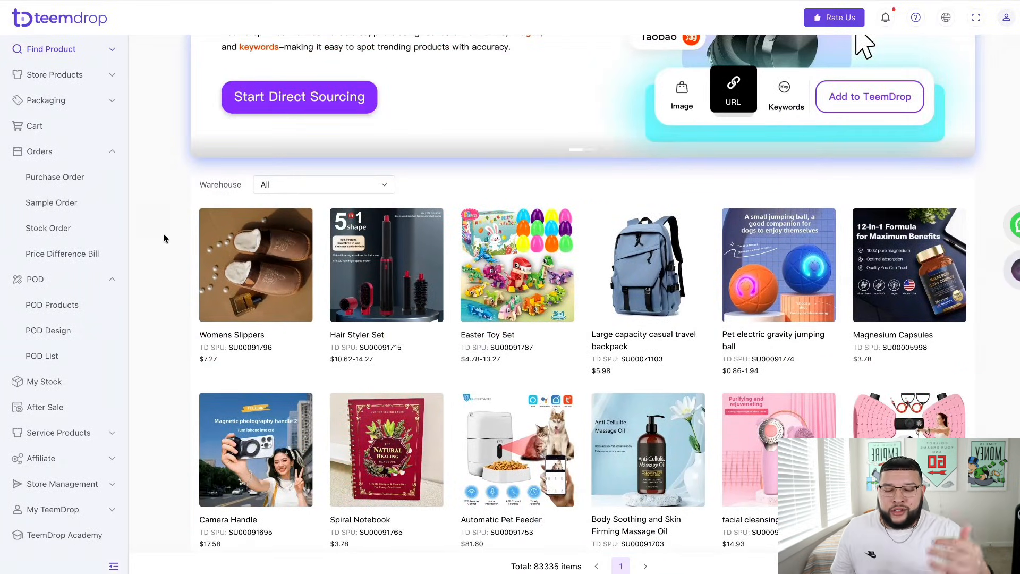
scroll(164, 238, "down", 1)
scroll(164, 238, "down", 1)
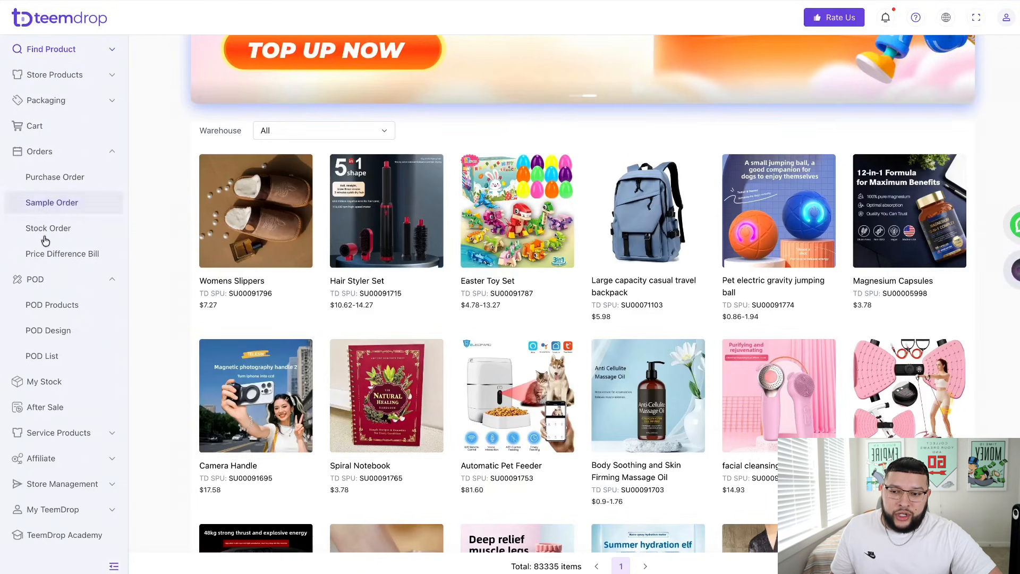
scroll(46, 295, "down", 3)
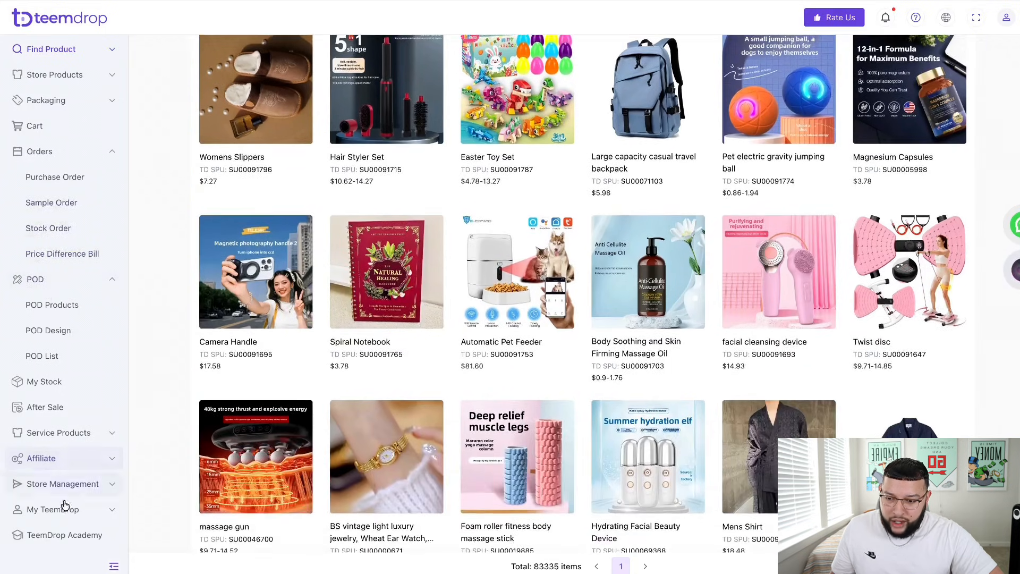
Open the account's logistics settings to view the shipping method preference
left_click(109, 511)
scroll(94, 476, "down", 5)
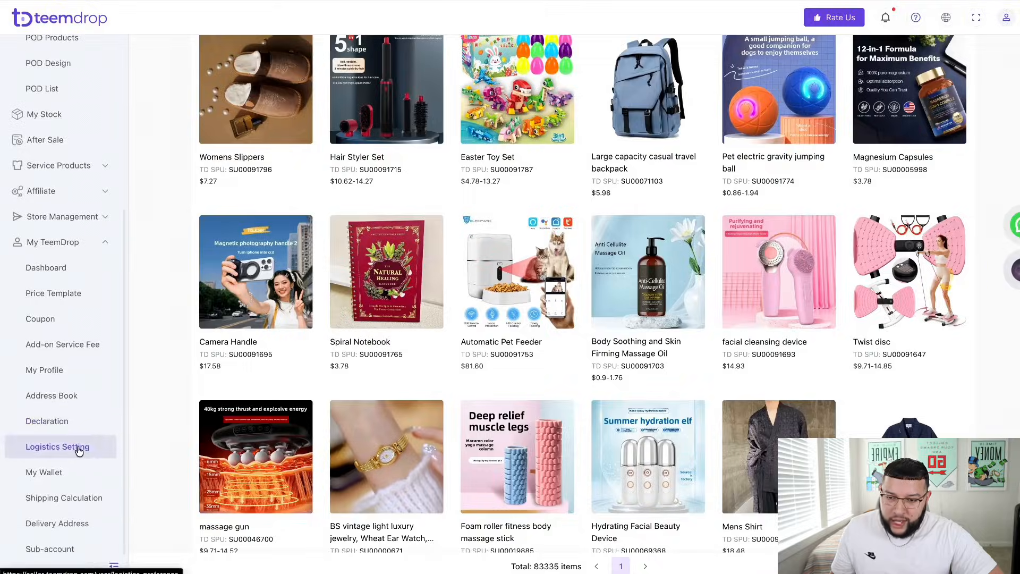
left_click(79, 450)
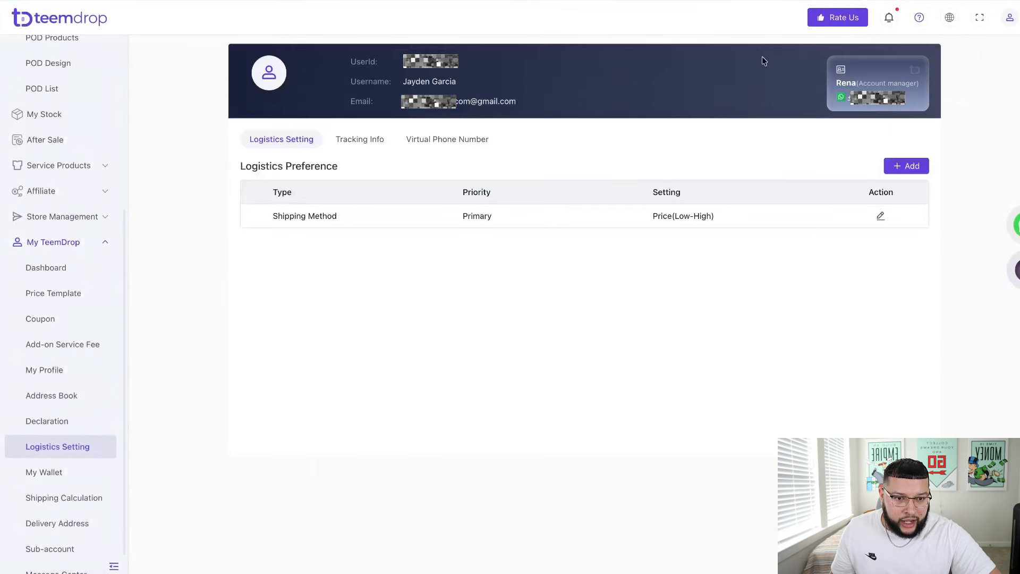